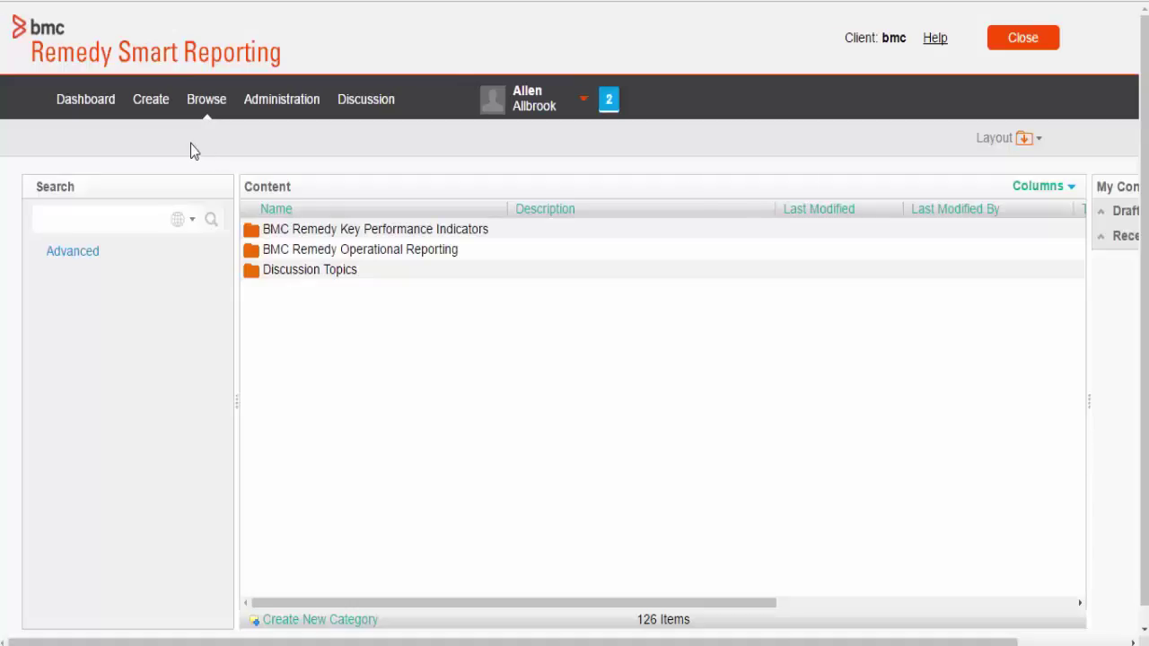
Create a new report using the Incident Management view as its data source
{"action": "left_click", "coordinate": [150, 106]}
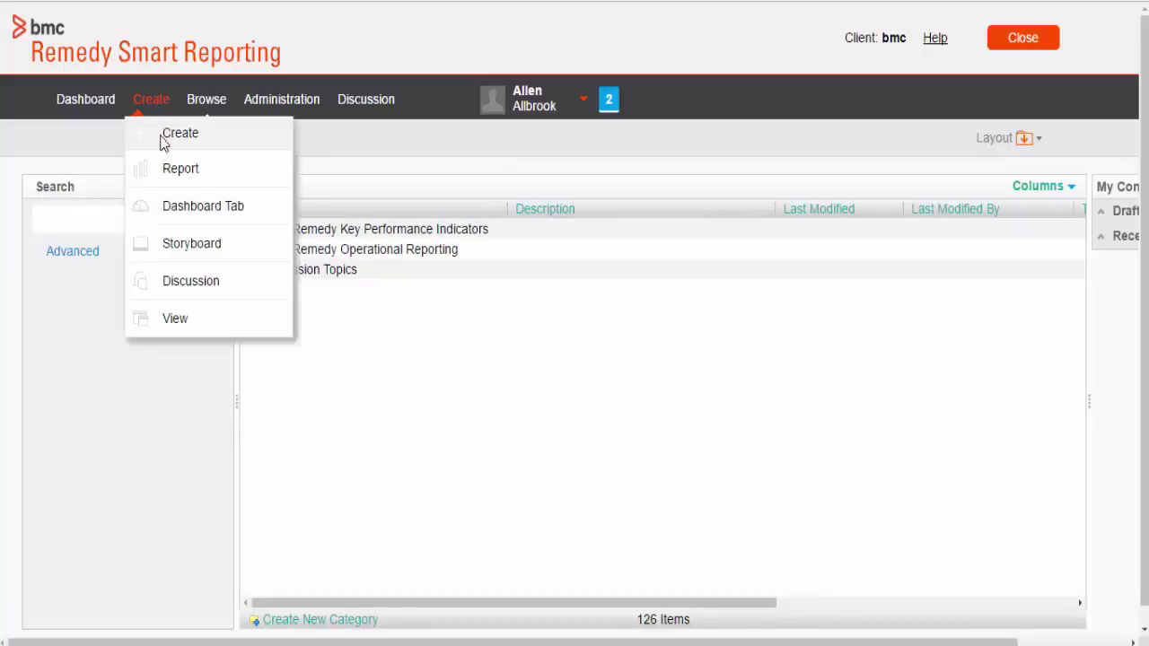
{"action": "left_click", "coordinate": [170, 171]}
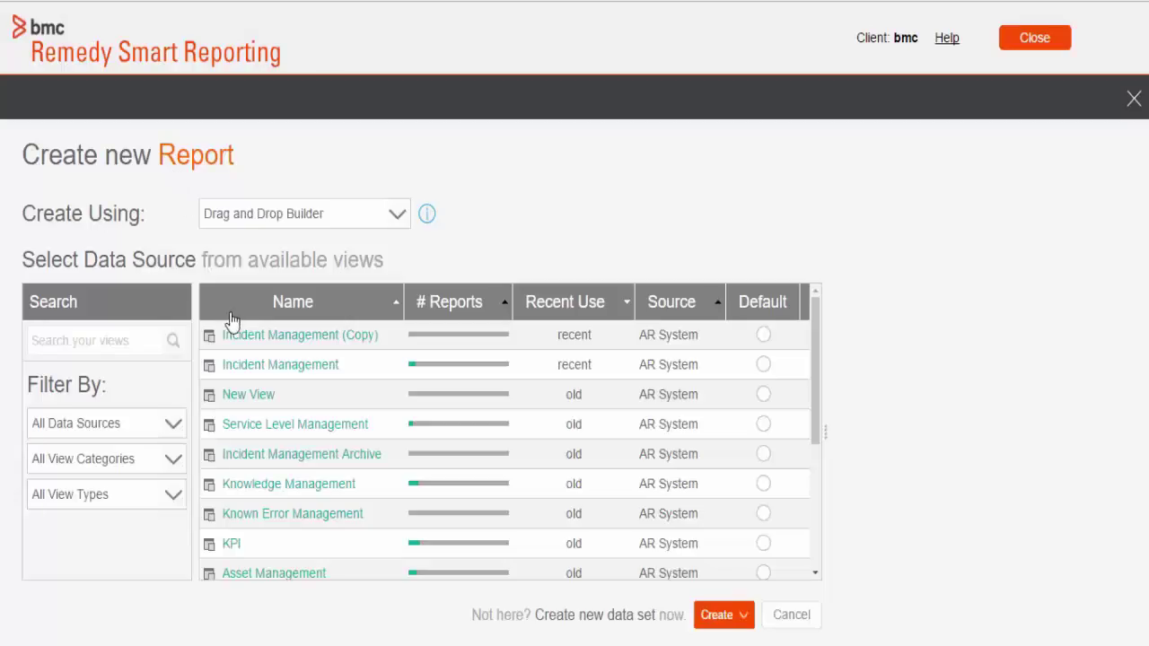
{"action": "left_click", "coordinate": [258, 369]}
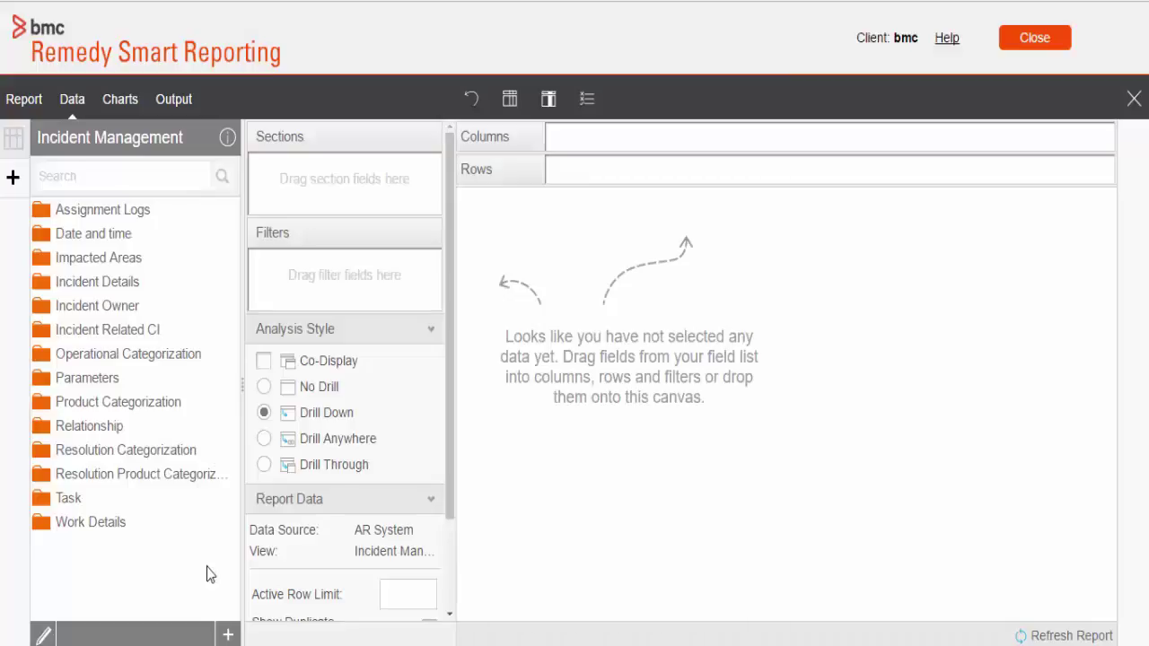
Add a calculated field named Month Name with the Pre-Defined formula type and the Month Name, ARJDBC function
{"action": "left_click", "coordinate": [228, 634]}
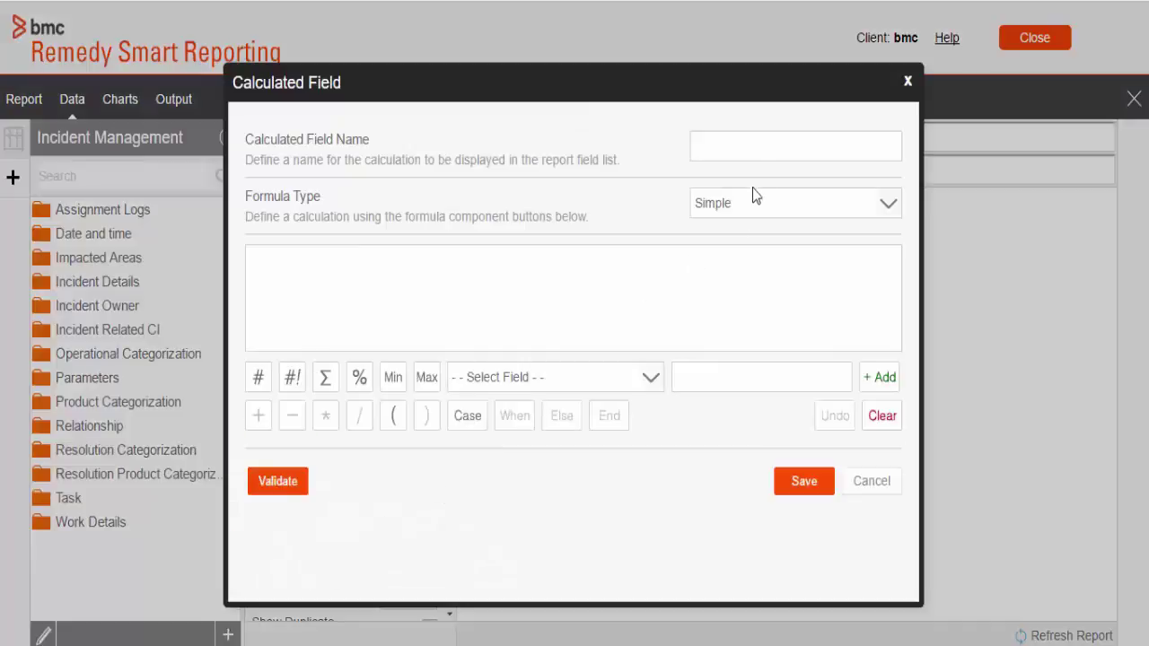
{"action": "left_click", "coordinate": [762, 151]}
{"action": "type", "text": "Mont"}
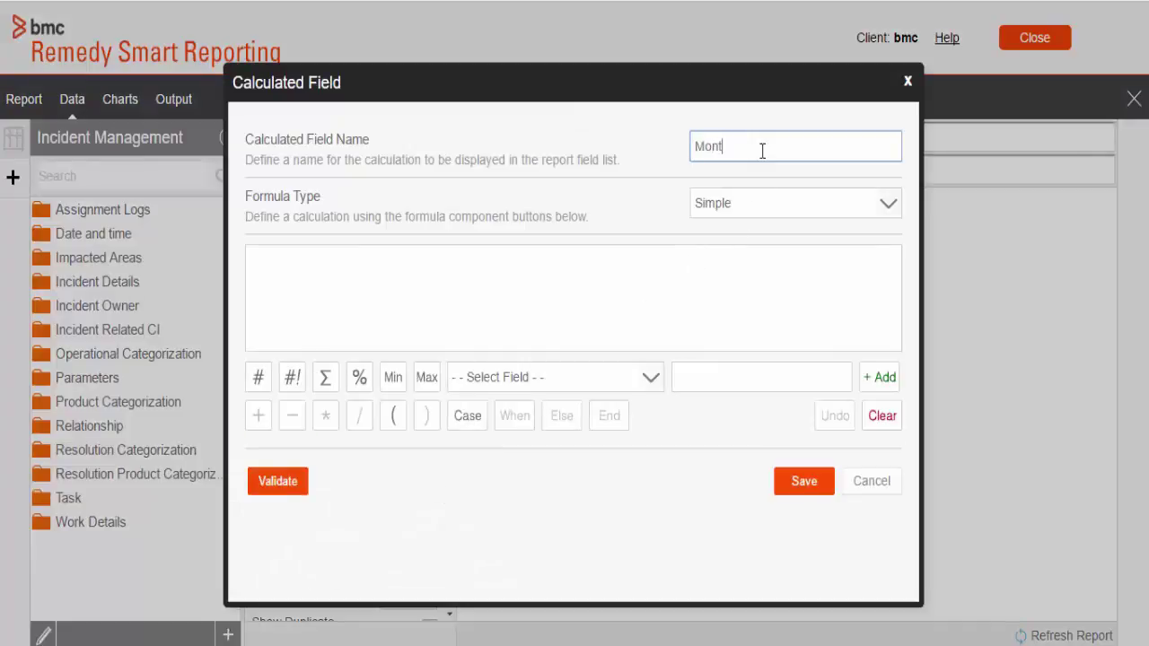
{"action": "type", "text": "h Name"}
{"action": "left_click", "coordinate": [767, 203]}
{"action": "left_click", "coordinate": [762, 244]}
{"action": "scroll", "coordinate": [761, 296], "scroll_direction": "down", "scroll_amount": 2}
{"action": "left_click", "coordinate": [632, 323]}
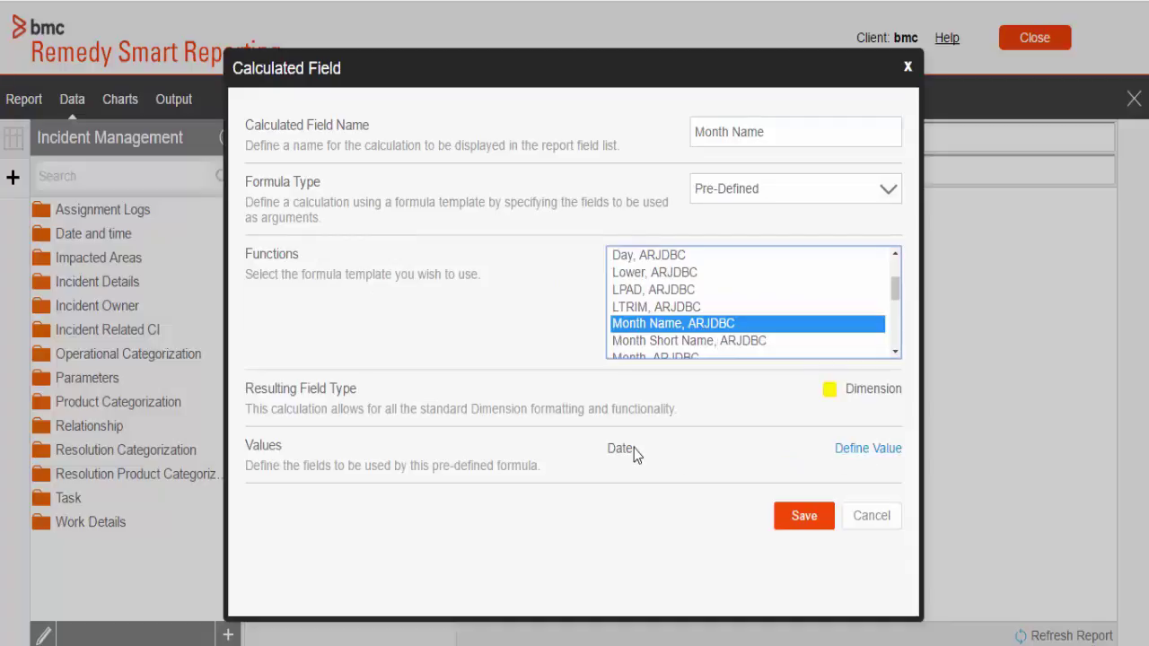
Set the Month Name field's date value to Submit Date from the Date and time group and save the field
{"action": "left_click", "coordinate": [855, 453]}
{"action": "left_click", "coordinate": [632, 452]}
{"action": "type", "text": "Subm"}
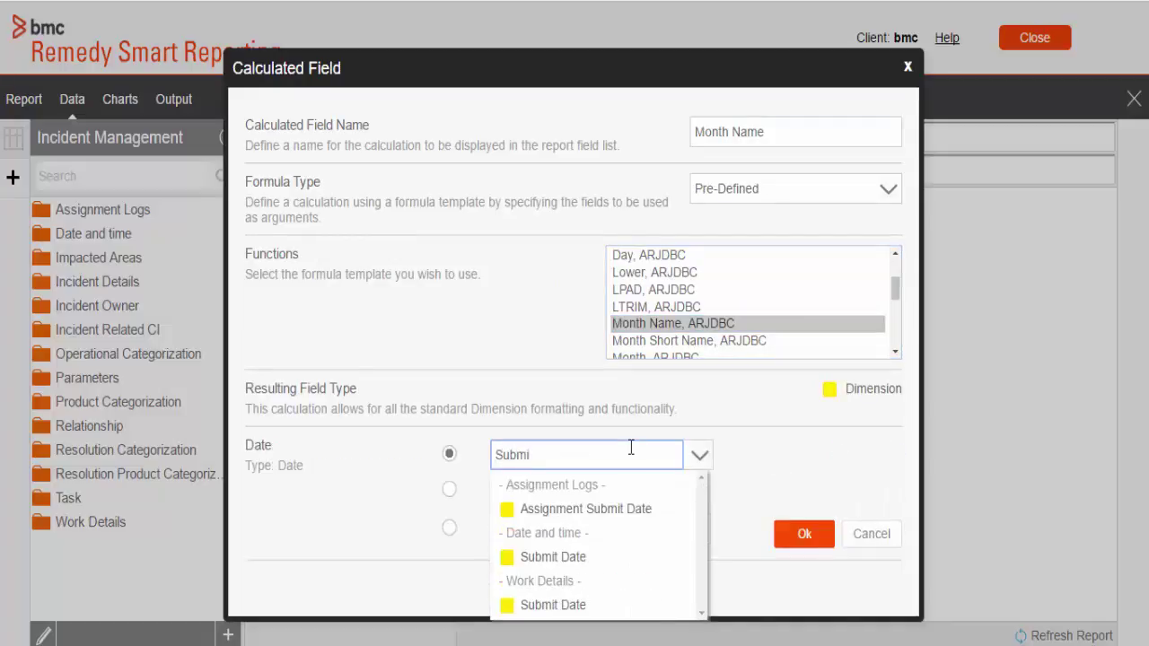
{"action": "type", "text": "i"}
{"action": "left_click", "coordinate": [554, 557]}
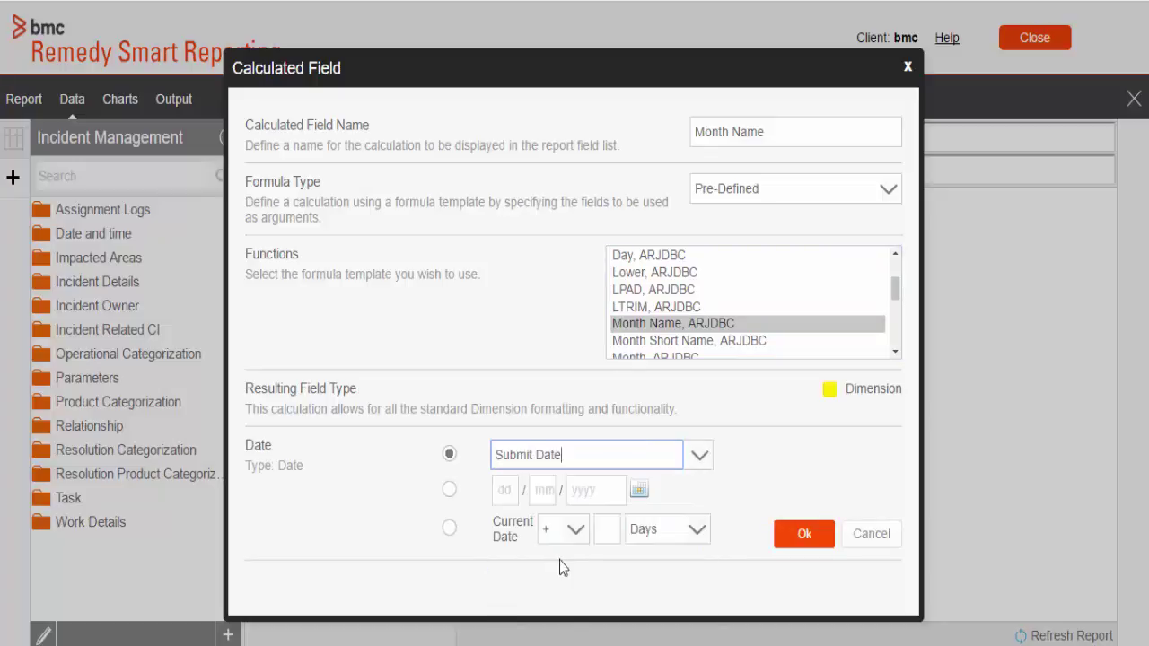
{"action": "left_click", "coordinate": [802, 538]}
{"action": "left_click", "coordinate": [807, 524]}
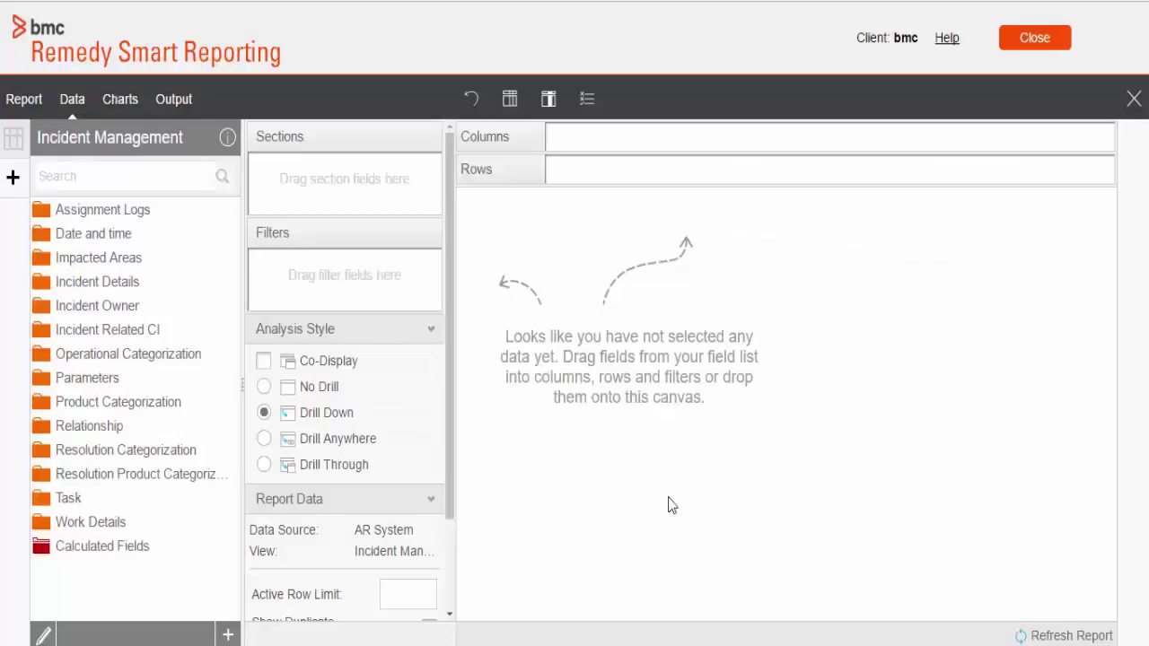
Expand Calculated Fields and add a field named Month Number with the Pre-Defined formula type and the Month, ARJDBC function
{"action": "left_click", "coordinate": [192, 549]}
{"action": "left_click", "coordinate": [227, 636]}
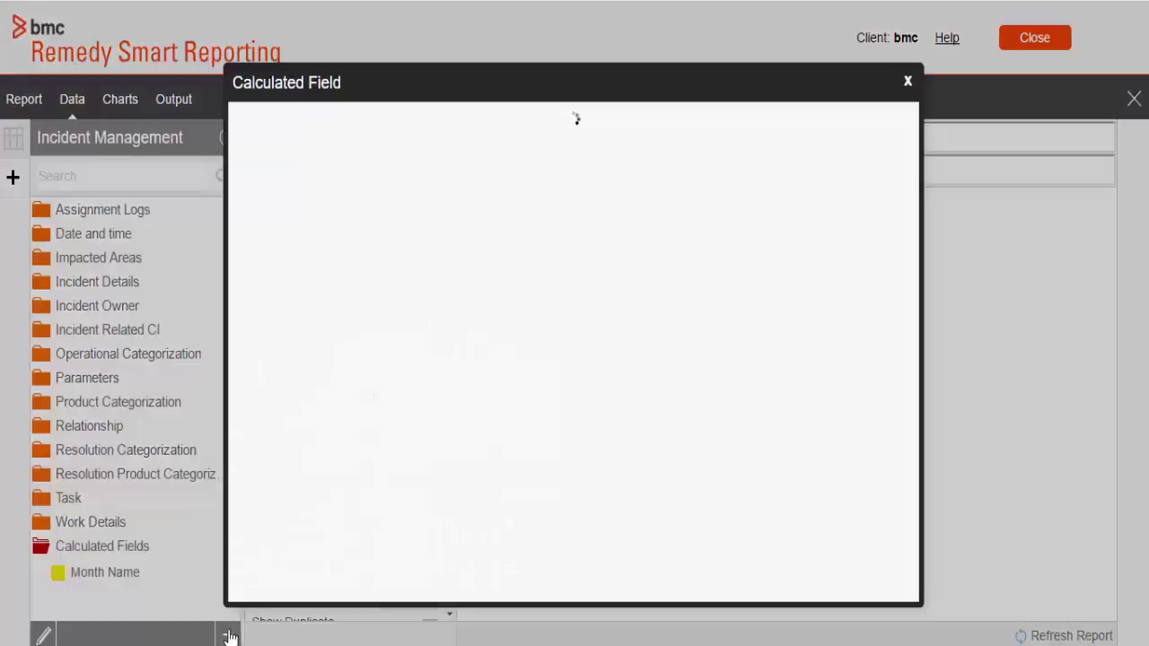
{"action": "left_click", "coordinate": [751, 156]}
{"action": "type", "text": "Month Number"}
{"action": "left_click", "coordinate": [764, 207]}
{"action": "left_click", "coordinate": [767, 244]}
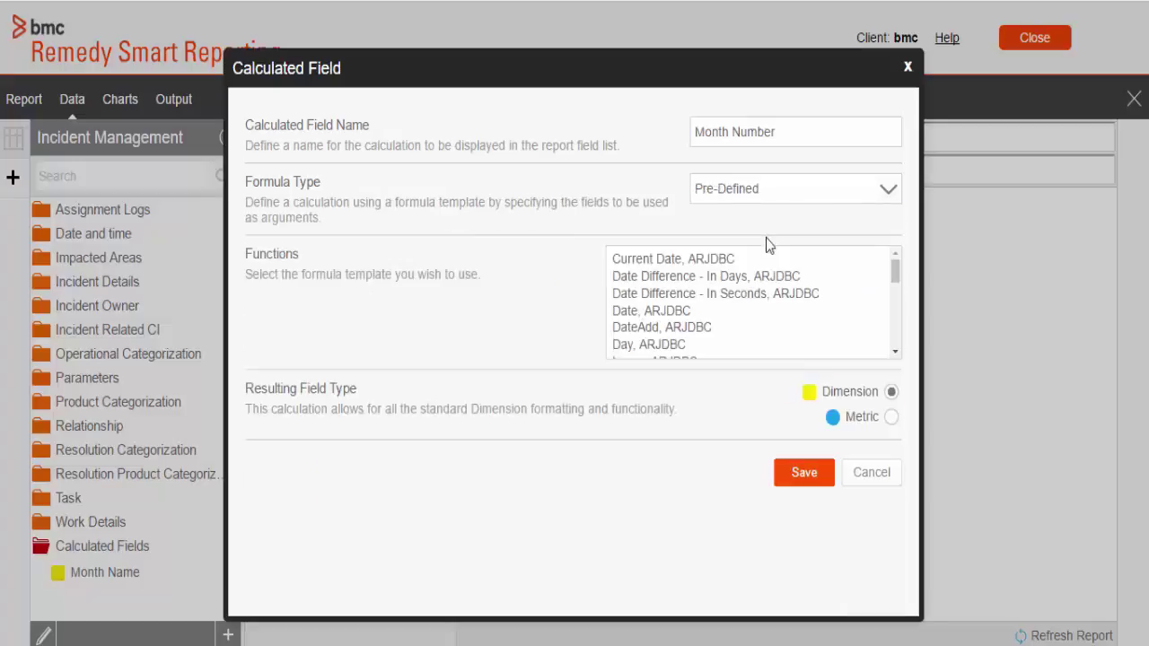
{"action": "scroll", "coordinate": [682, 305], "scroll_direction": "down", "scroll_amount": 5}
{"action": "left_click", "coordinate": [619, 332]}
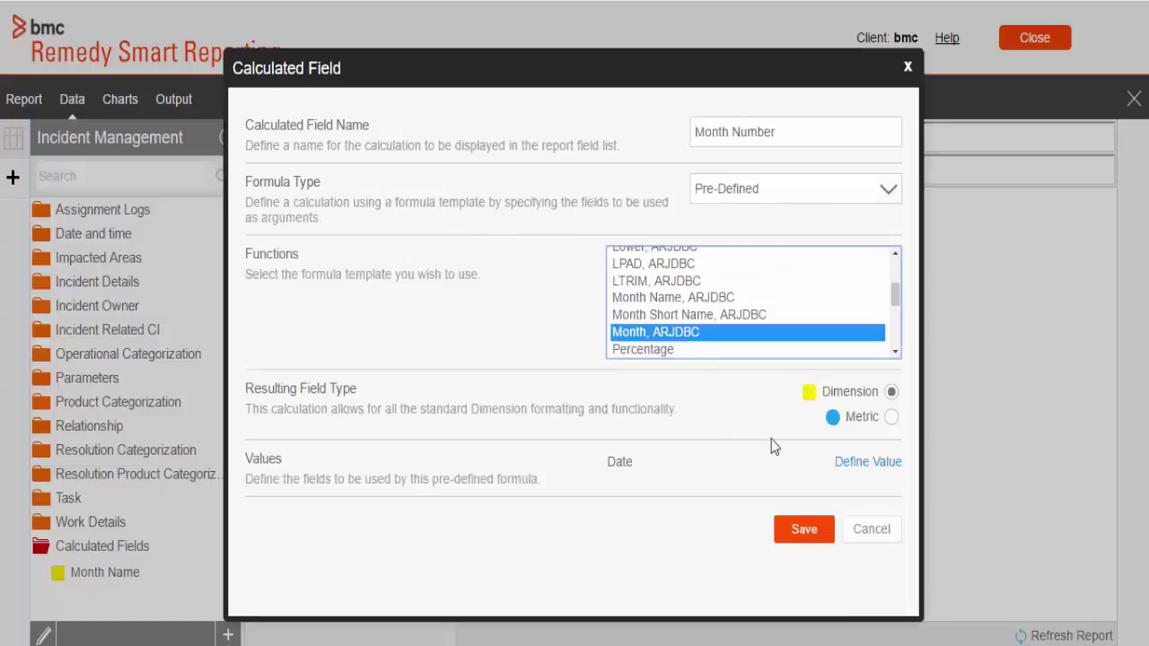
Set the Month Number field's date value to Submit Date and save the field
{"action": "left_click", "coordinate": [850, 461]}
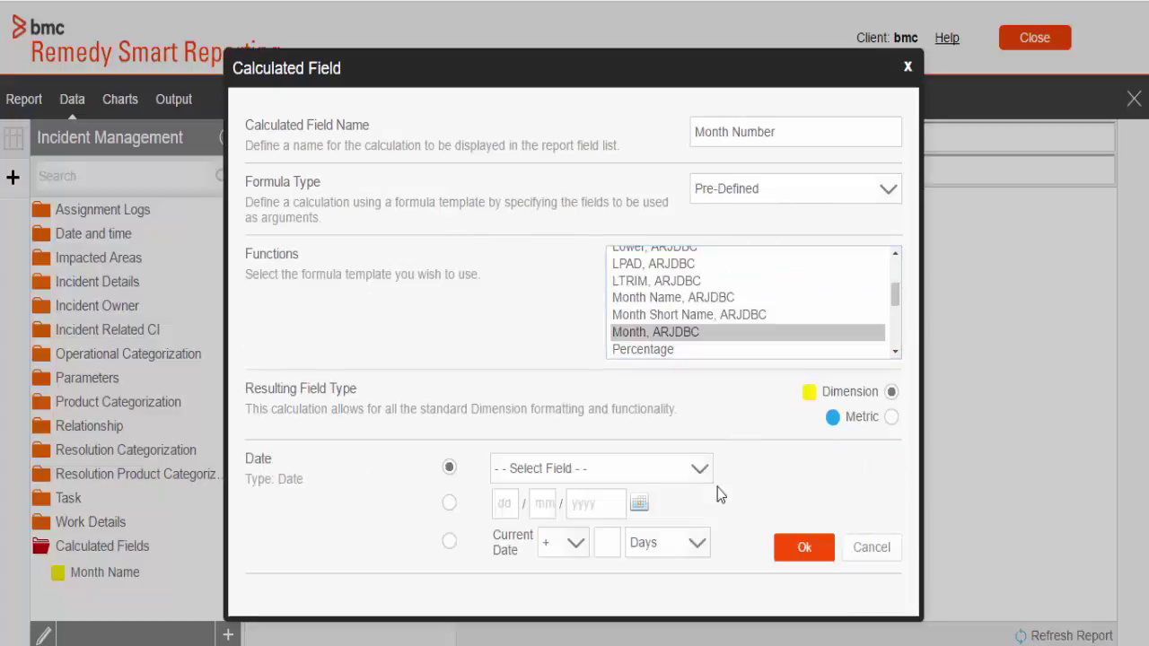
{"action": "left_click", "coordinate": [633, 468]}
{"action": "left_click", "coordinate": [669, 578]}
{"action": "left_click", "coordinate": [800, 550]}
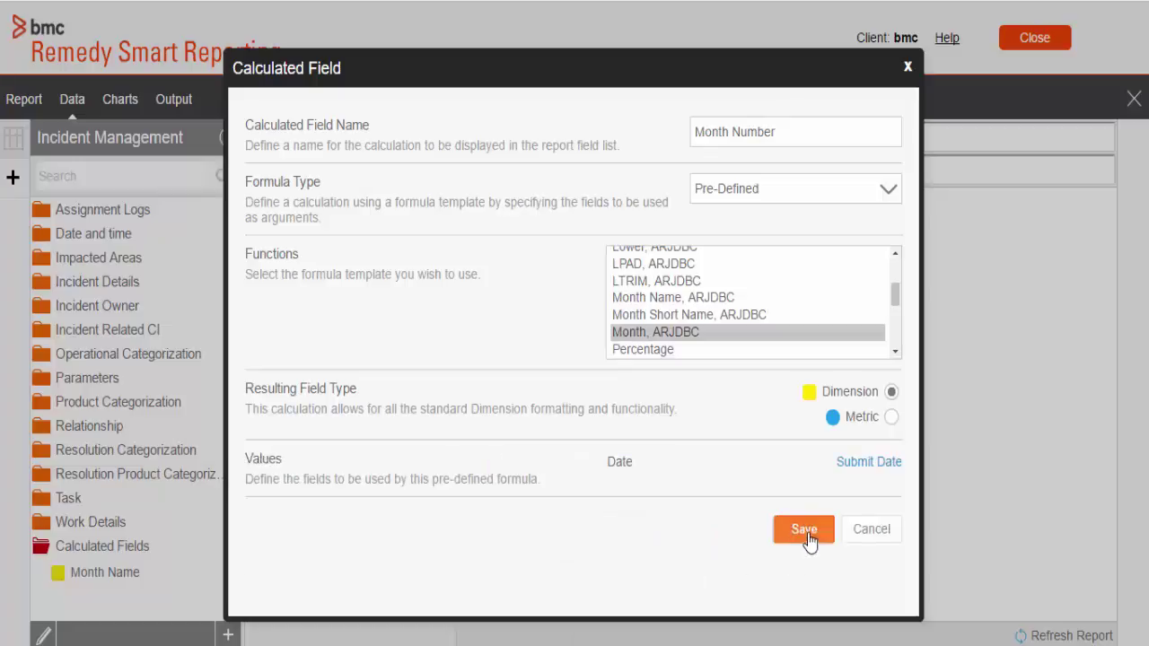
{"action": "left_click", "coordinate": [805, 531]}
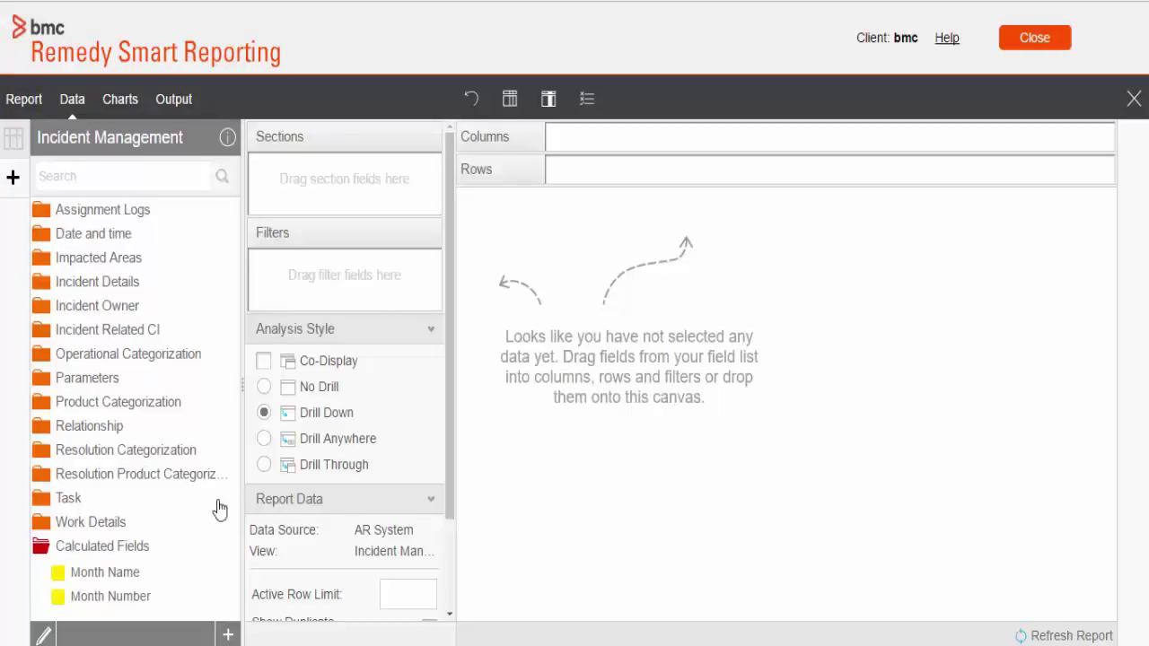
Start another new calculated field, ready for its name
{"action": "left_click", "coordinate": [228, 635]}
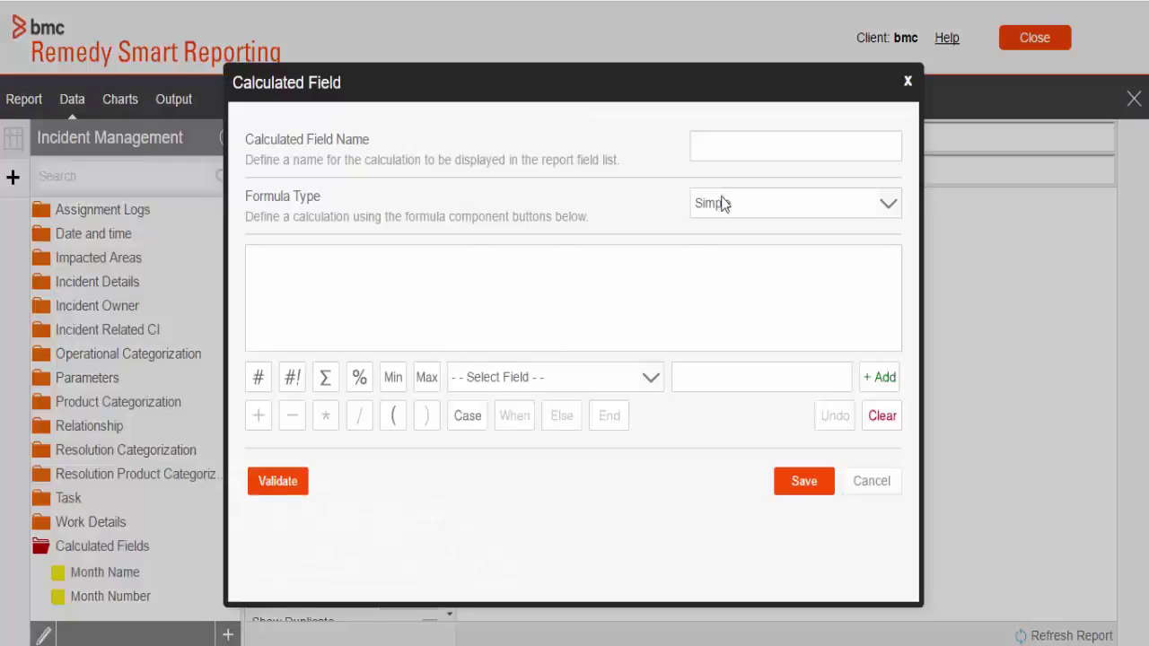
{"action": "left_click", "coordinate": [754, 148]}
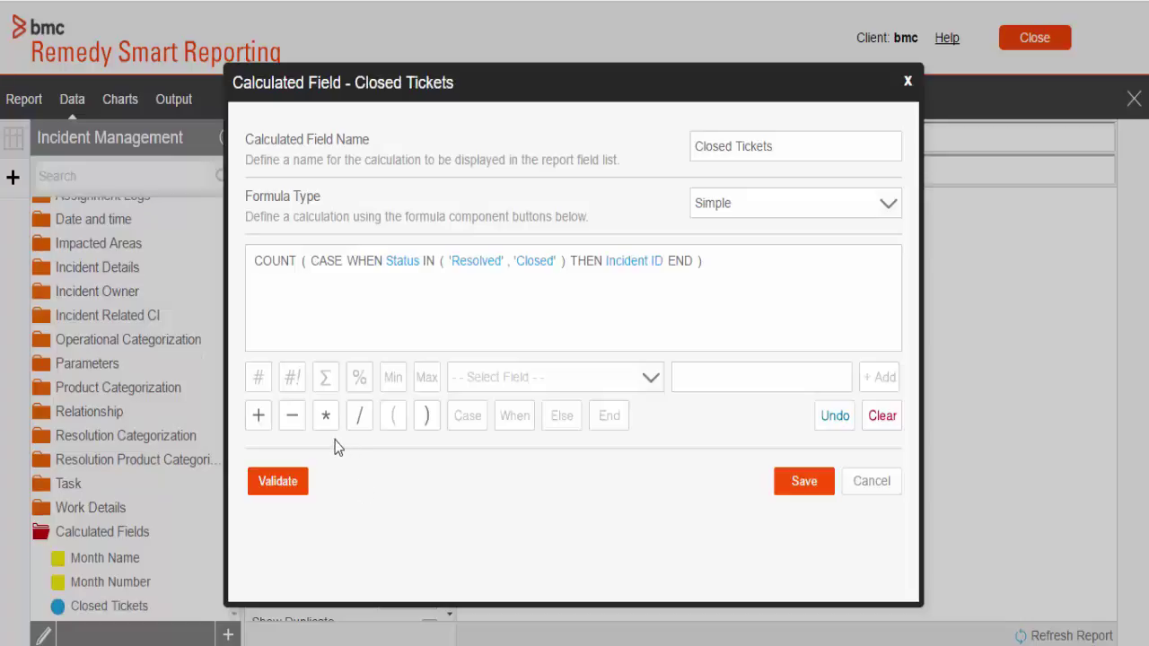
Multiply the Closed Tickets count formula by 1.00 and save the calculated field
{"action": "left_click", "coordinate": [326, 417]}
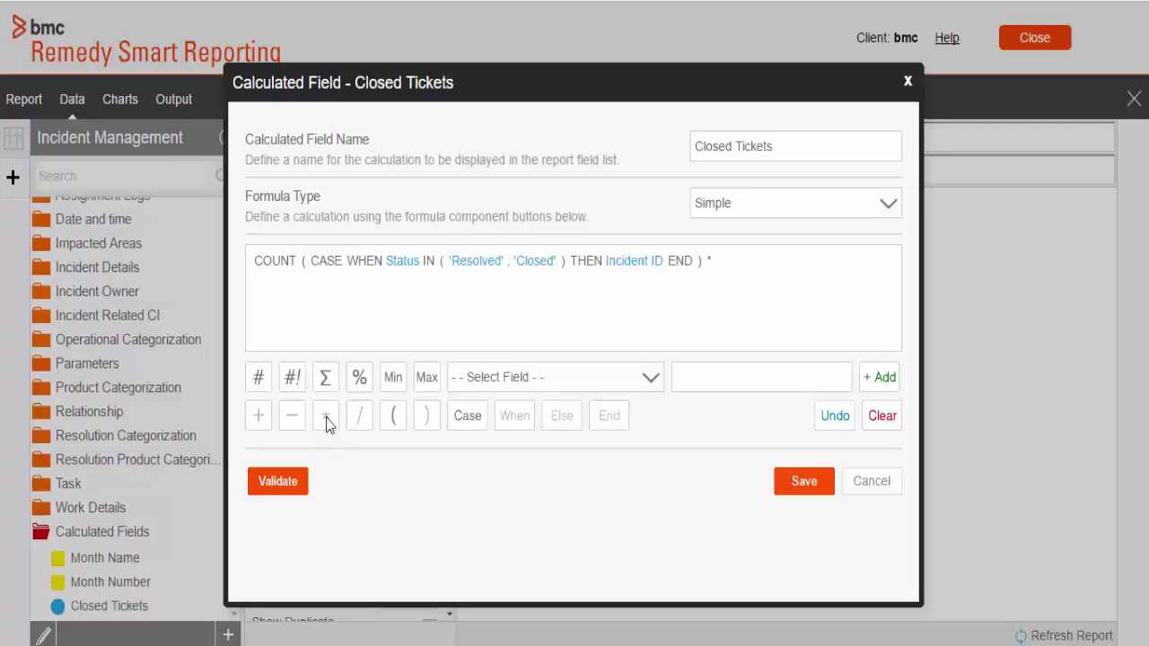
{"action": "left_click", "coordinate": [698, 383]}
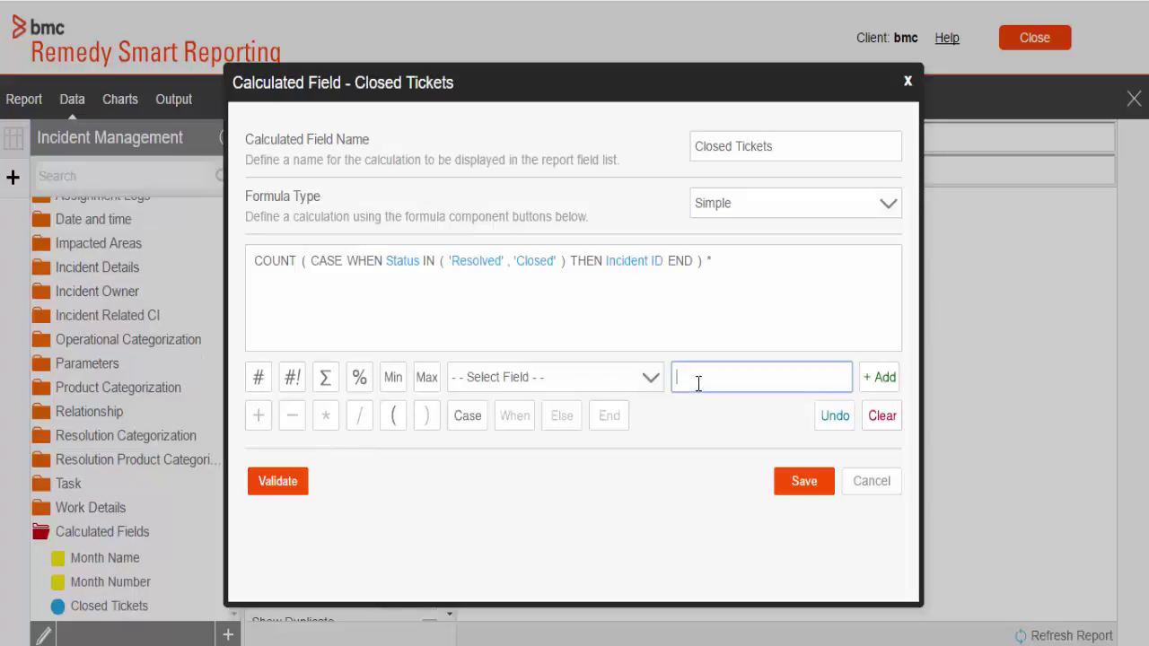
{"action": "type", "text": "1.00"}
{"action": "left_click", "coordinate": [884, 378]}
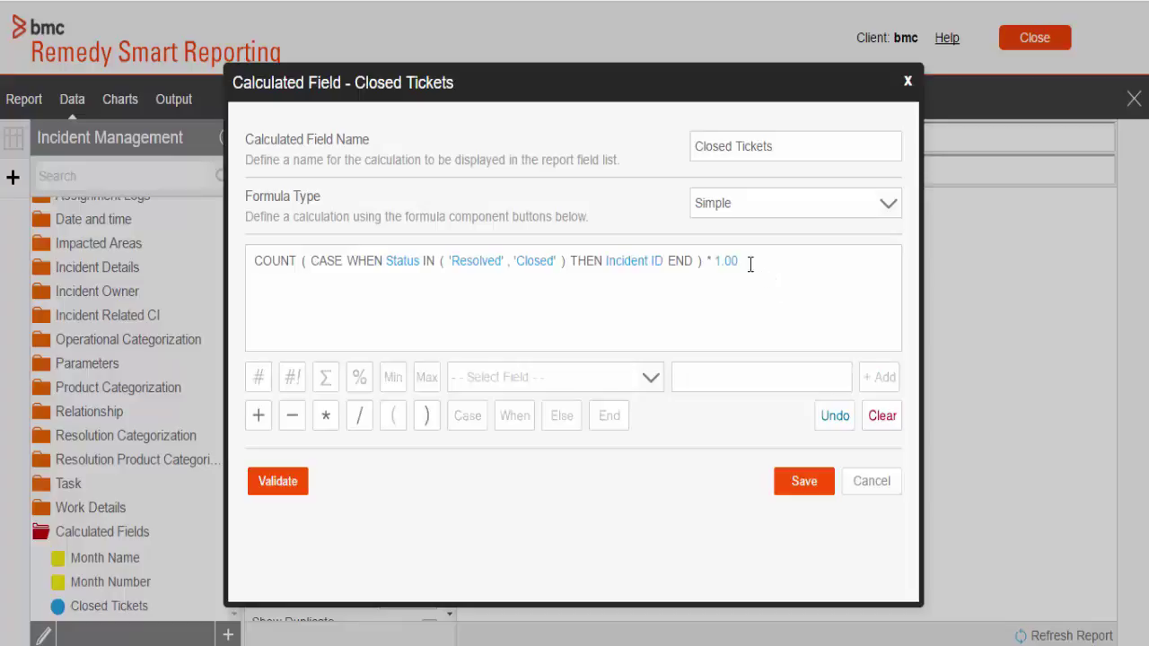
{"action": "left_click_drag", "start_coordinate": [747, 261], "coordinate": [715, 260]}
{"action": "left_click", "coordinate": [804, 481]}
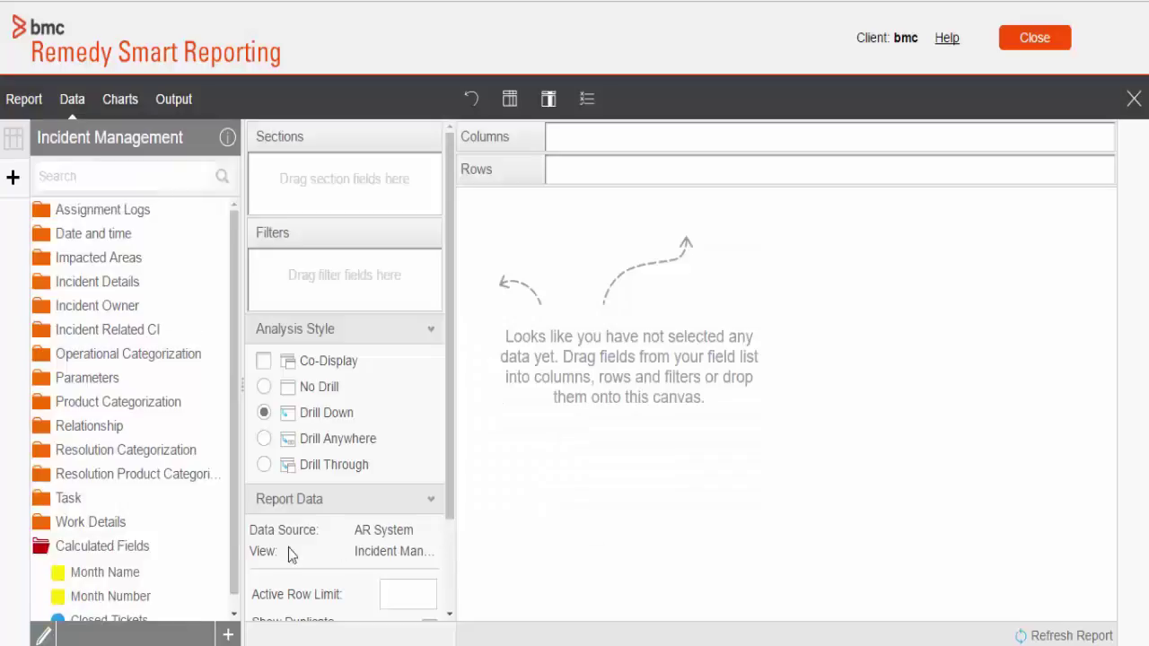
Add a calculated field named SD Agents with a distinct count of Assignee from Incident Details as its formula
{"action": "left_click", "coordinate": [228, 635]}
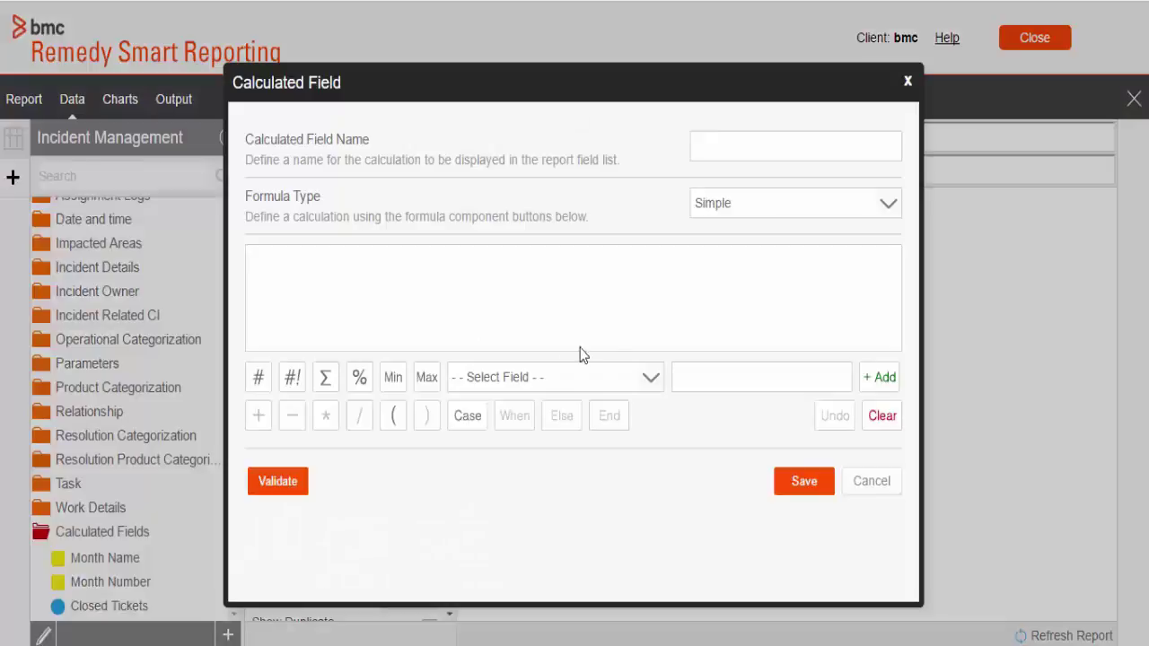
{"action": "left_click", "coordinate": [782, 144]}
{"action": "type", "text": "SD Agents"}
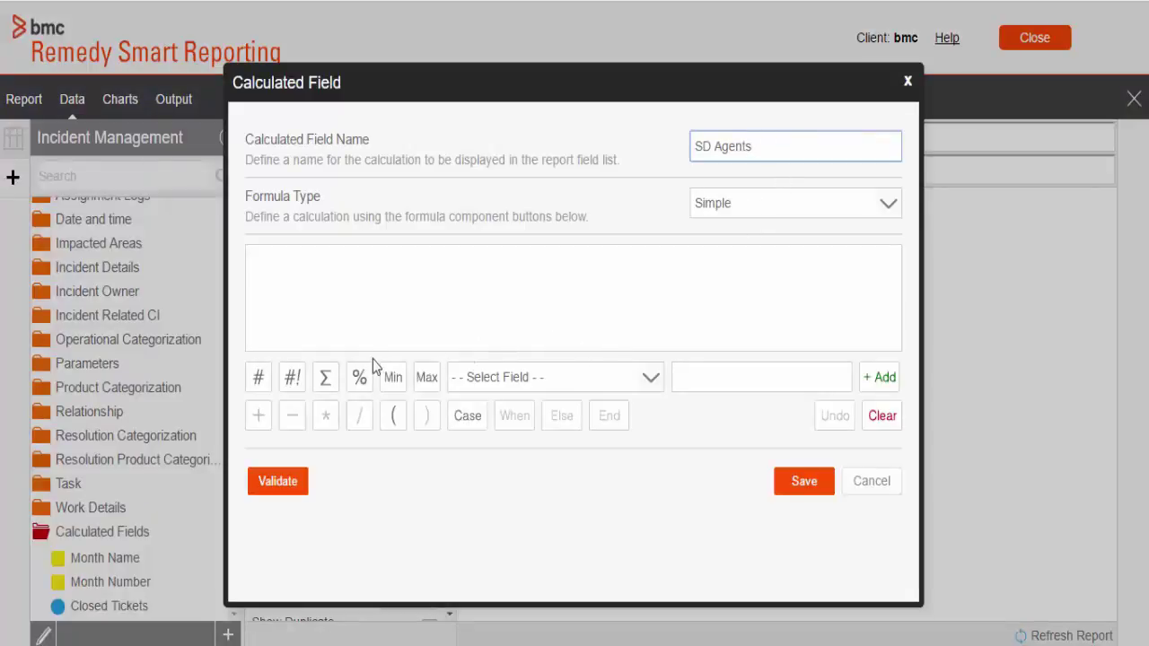
{"action": "left_click", "coordinate": [292, 377]}
{"action": "type", "text": "Assignee"}
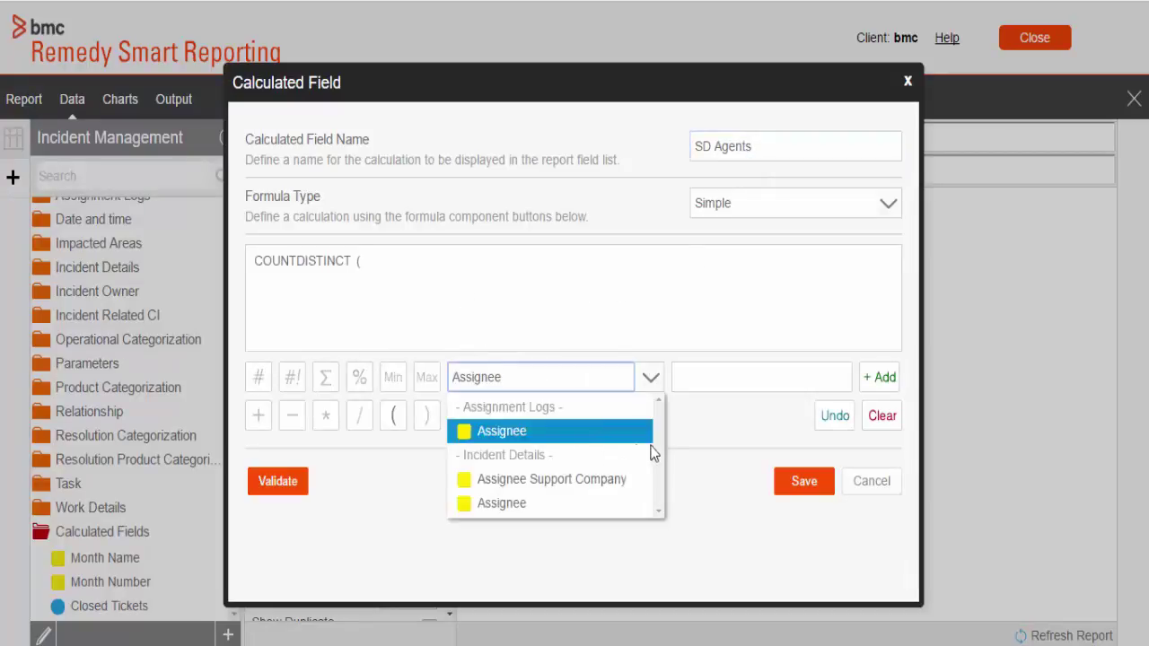
{"action": "left_click", "coordinate": [538, 504]}
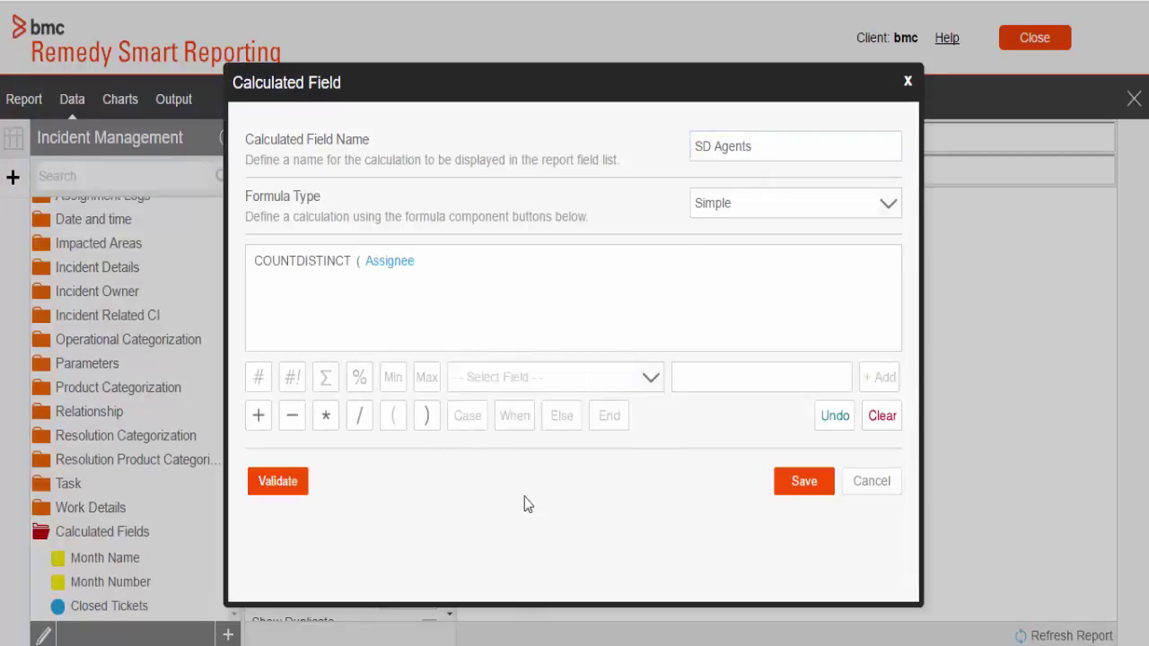
{"action": "left_click", "coordinate": [426, 417]}
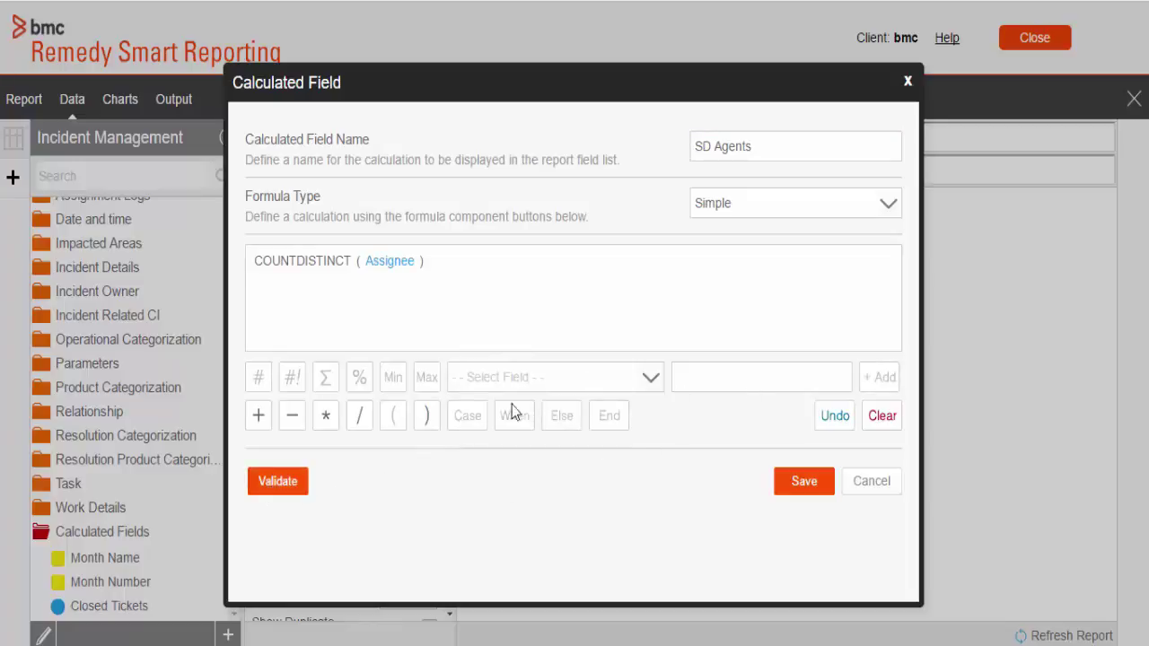
Multiply the SD Agents formula by 1.00, validate it and save the field
{"action": "left_click", "coordinate": [325, 417]}
{"action": "left_click", "coordinate": [695, 374]}
{"action": "type", "text": "1.00"}
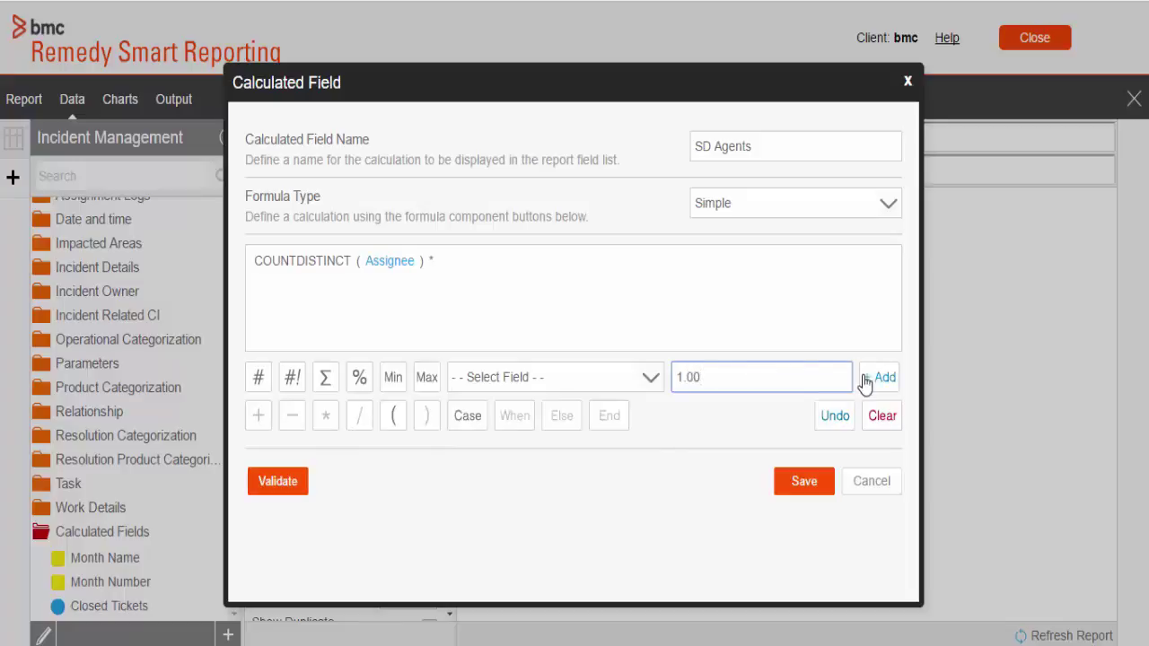
{"action": "left_click", "coordinate": [866, 378]}
{"action": "left_click", "coordinate": [296, 484]}
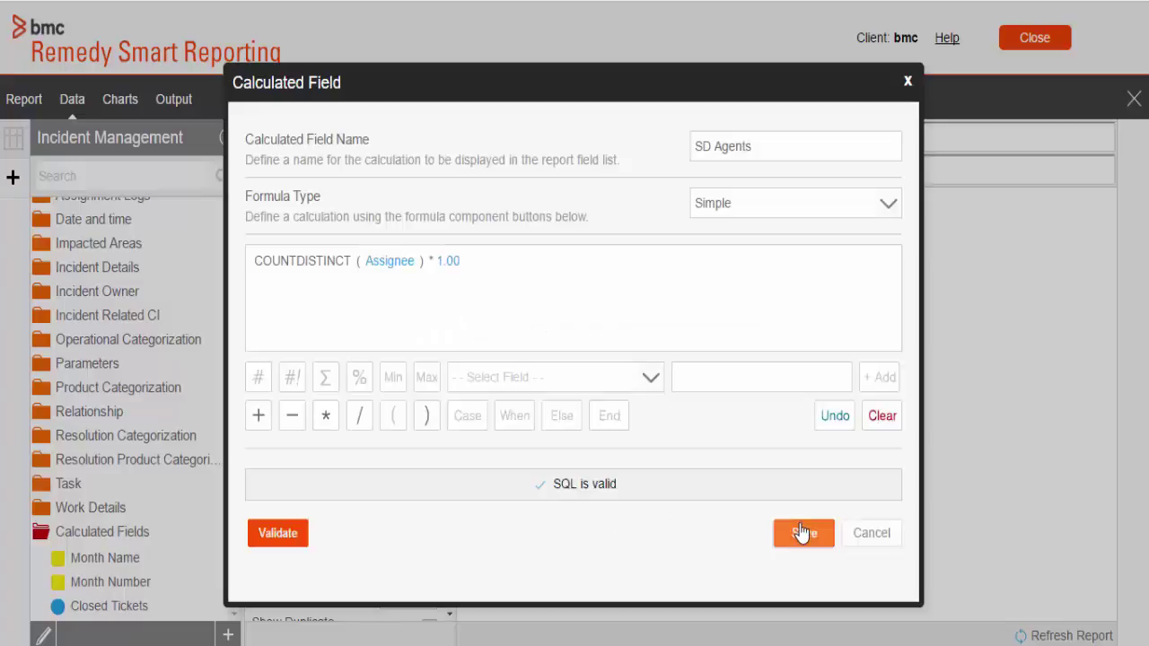
{"action": "left_click", "coordinate": [802, 533]}
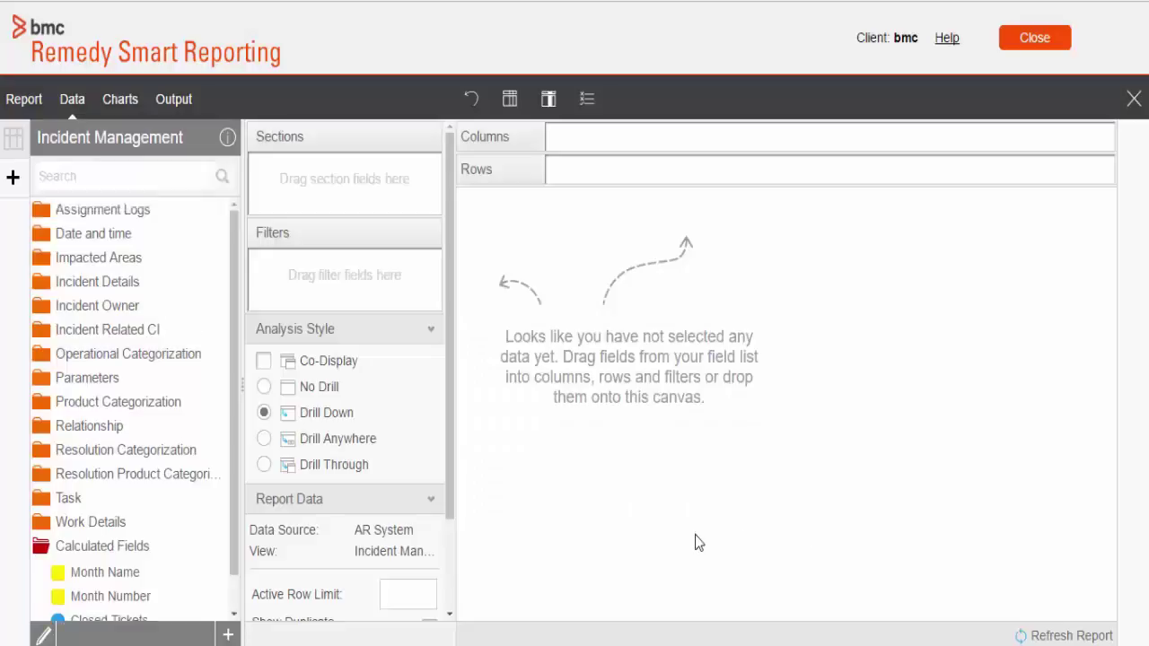
Start a new calculated field named Closure Per Person
{"action": "scroll", "coordinate": [239, 476], "scroll_direction": "down", "scroll_amount": 2}
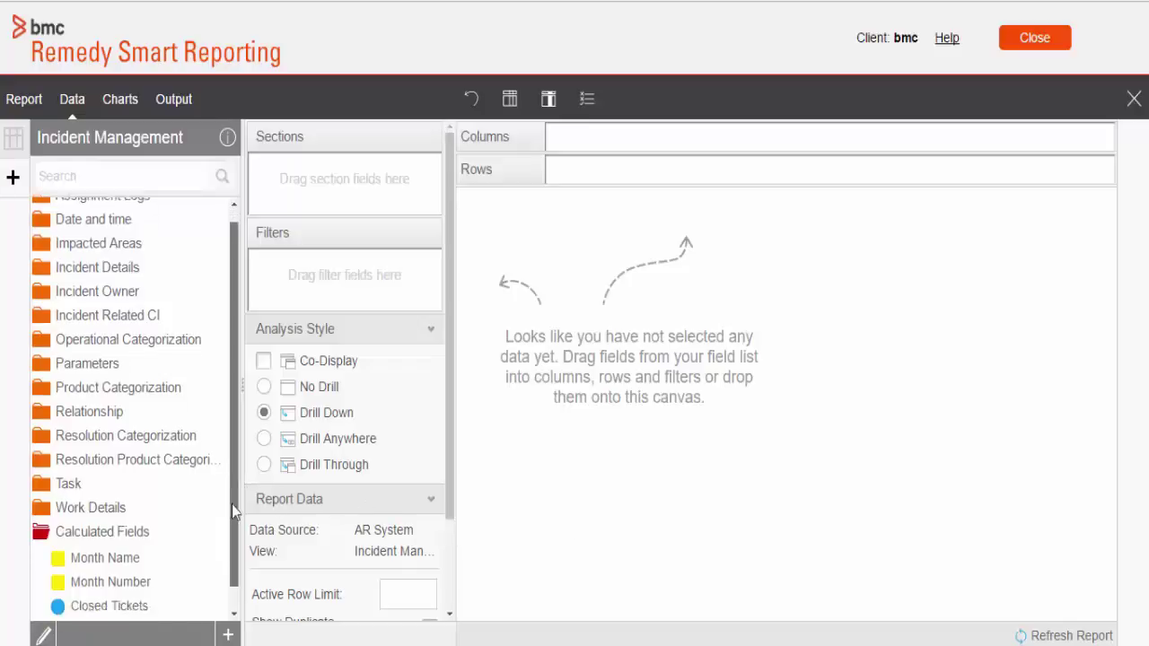
{"action": "left_click", "coordinate": [227, 637]}
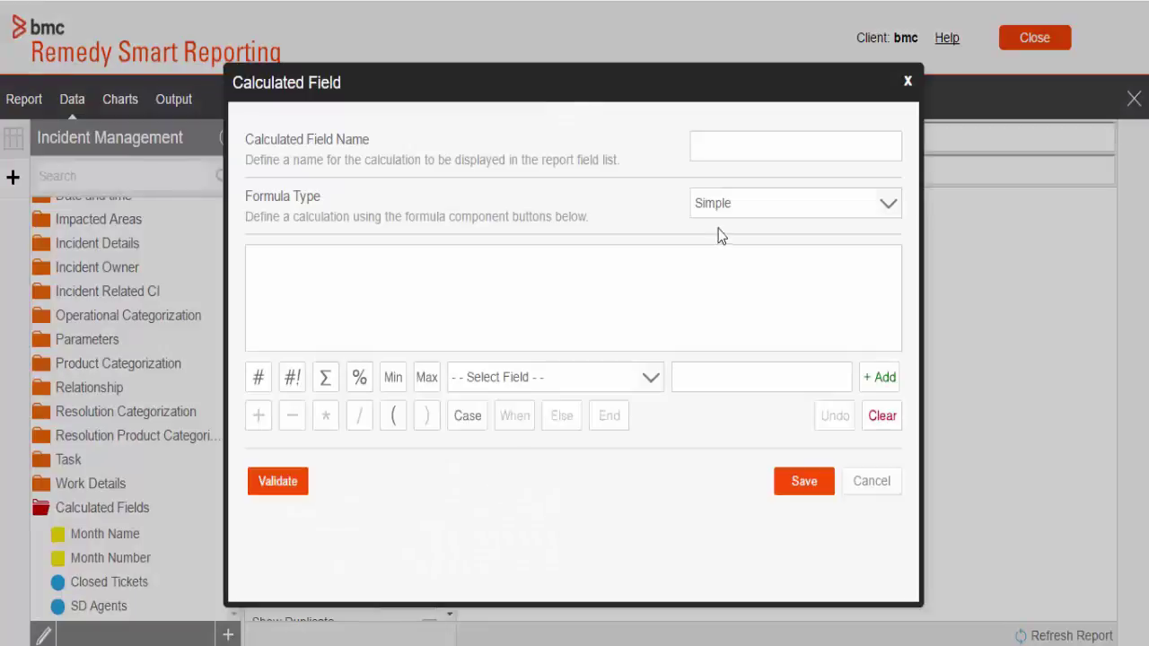
{"action": "left_click", "coordinate": [752, 142]}
{"action": "type", "text": "Closure Per Person"}
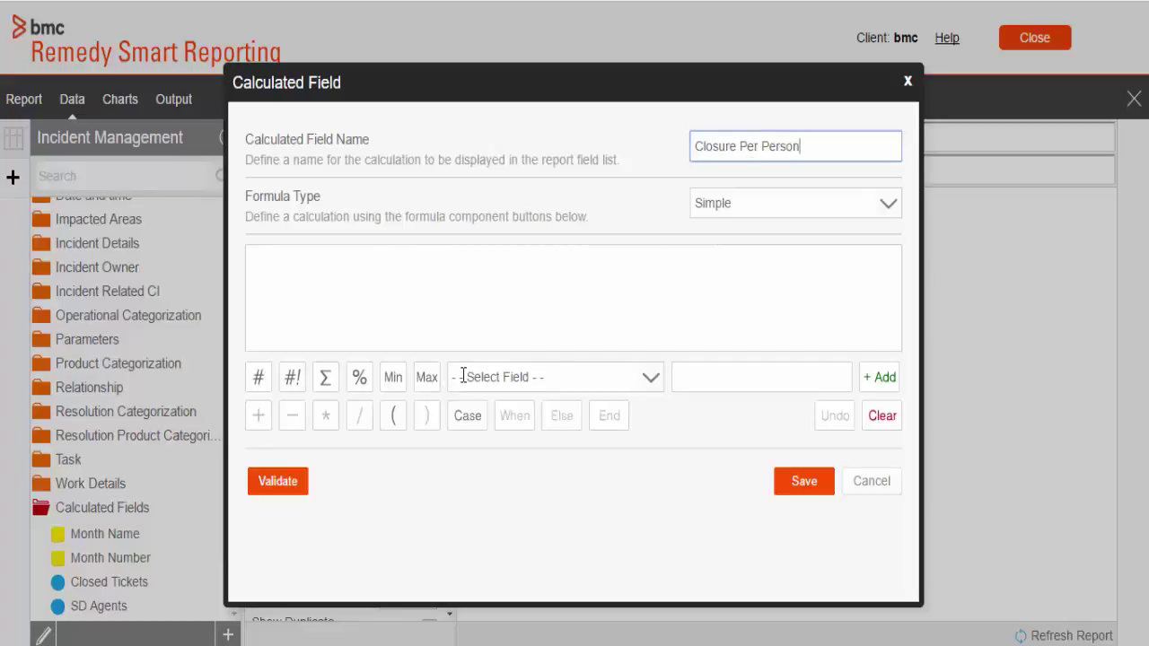
Define the Closure Per Person formula as Closed Tickets divided by SD Agents, validate it and save the field
{"action": "left_click", "coordinate": [507, 376]}
{"action": "type", "text": "Close"}
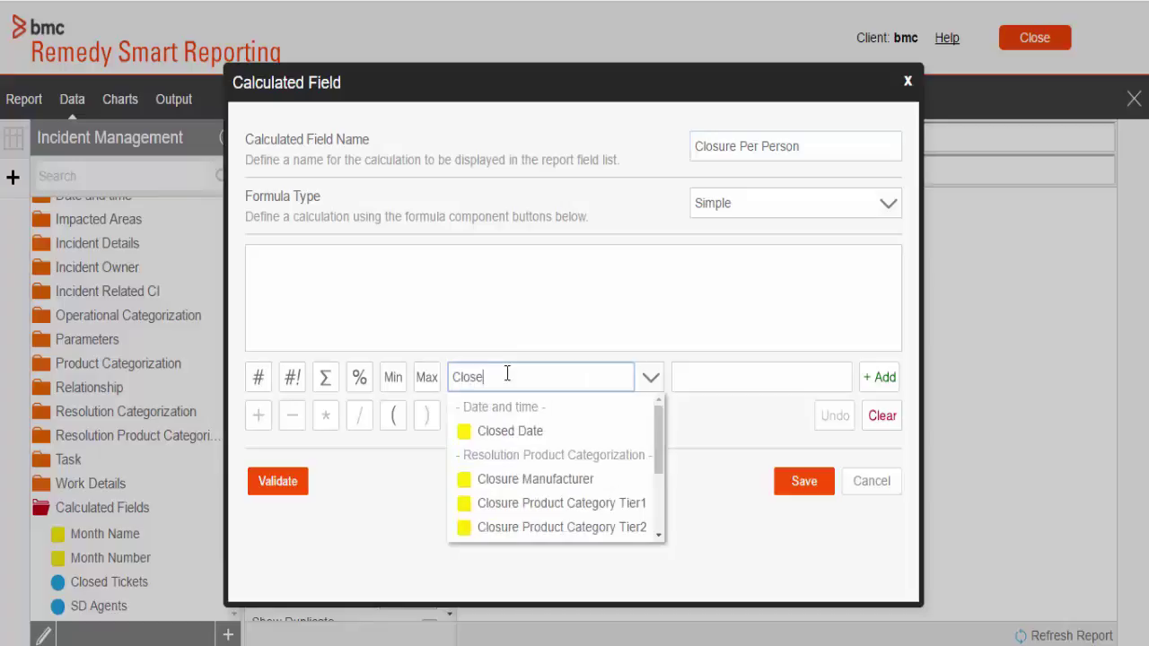
{"action": "left_click", "coordinate": [516, 479]}
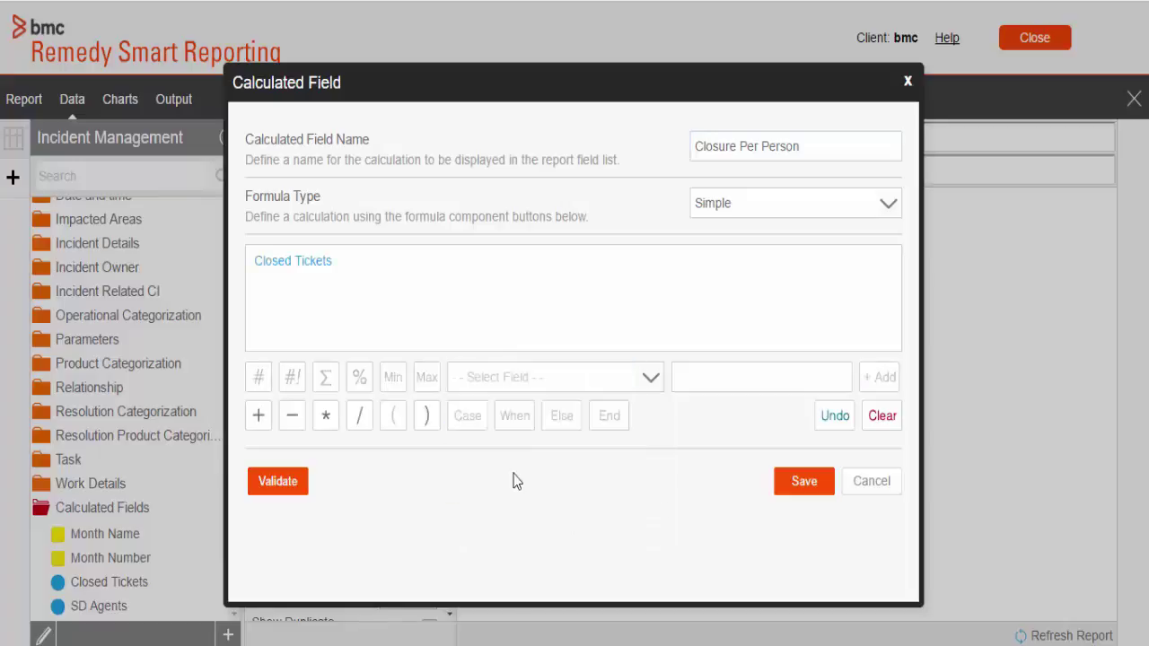
{"action": "left_click", "coordinate": [359, 418]}
{"action": "left_click", "coordinate": [530, 377]}
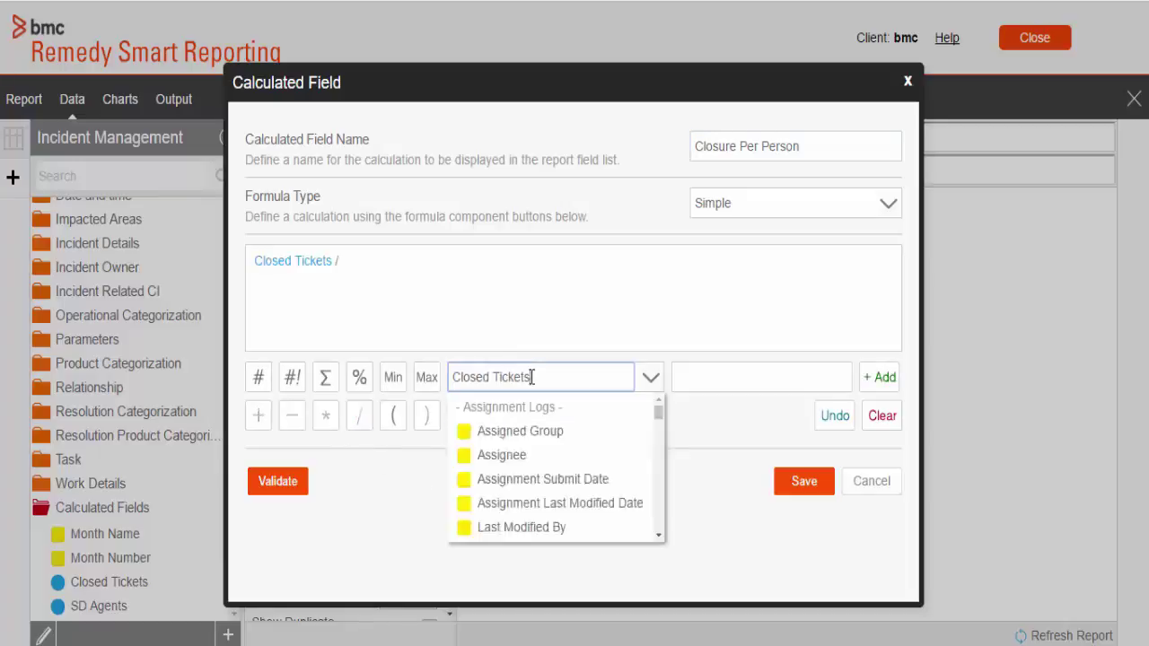
{"action": "left_click_drag", "start_coordinate": [531, 377], "coordinate": [406, 388]}
{"action": "type", "text": "SD"}
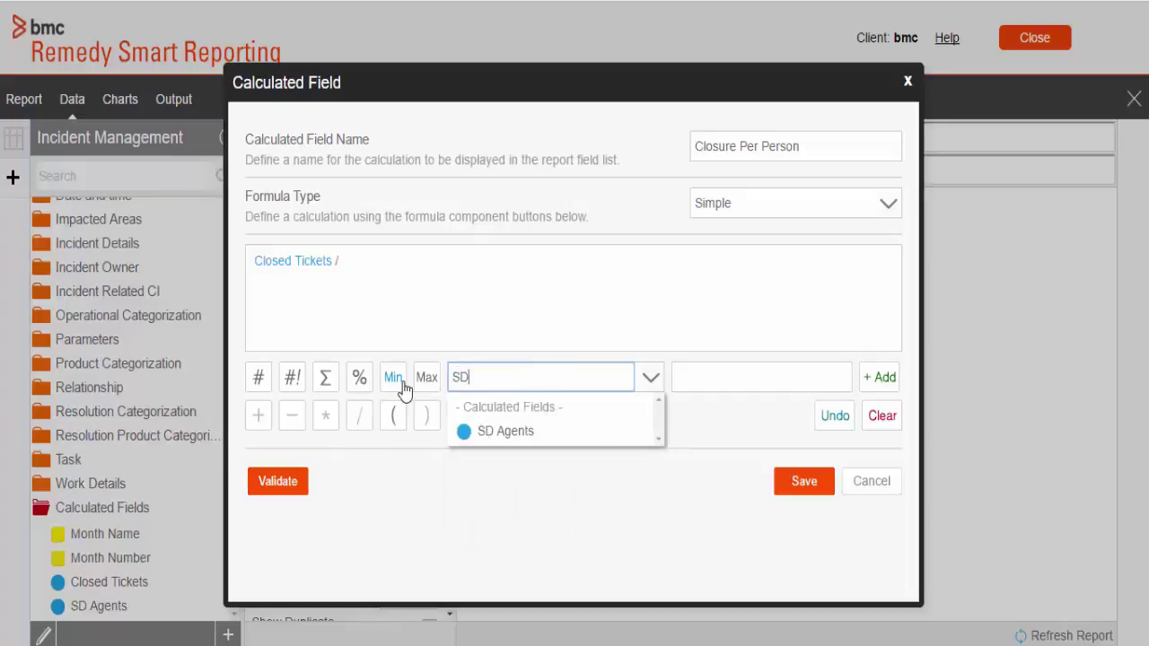
{"action": "left_click", "coordinate": [484, 429]}
{"action": "left_click", "coordinate": [277, 481]}
{"action": "left_click", "coordinate": [792, 536]}
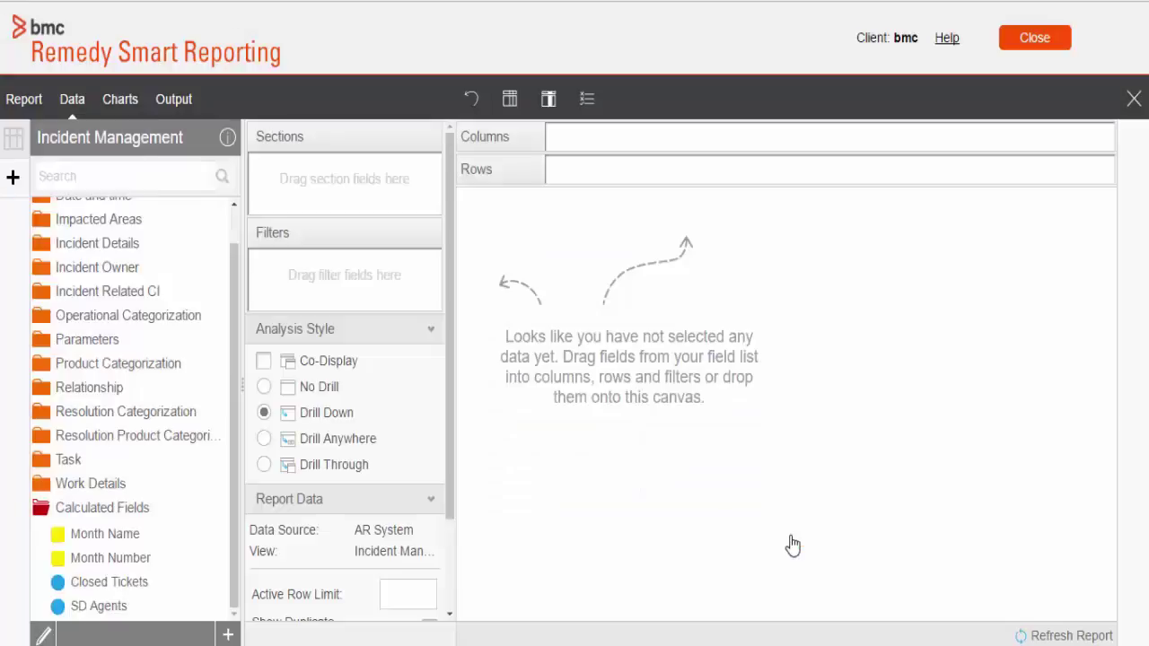
Add Submit Date from the Date and time folder as a report filter
{"action": "mouse_move", "coordinate": [230, 418]}
{"action": "left_mouse_down"}
{"action": "mouse_move", "coordinate": [233, 470]}
{"action": "mouse_move", "coordinate": [233, 440]}
{"action": "left_mouse_up"}
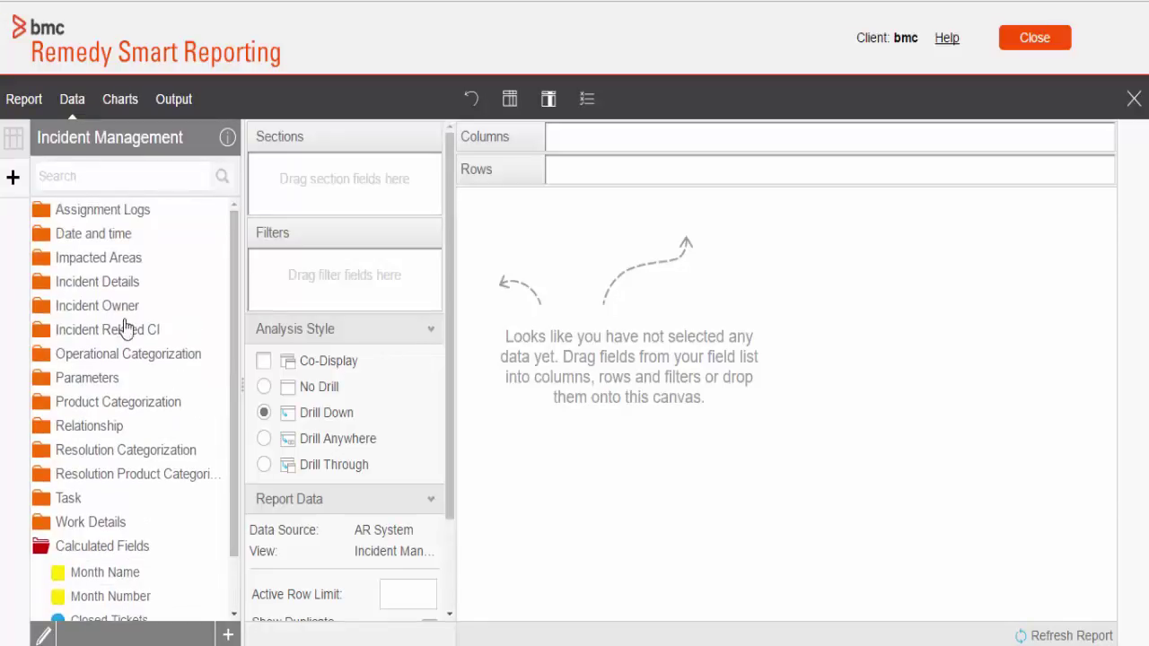
{"action": "left_click", "coordinate": [94, 235]}
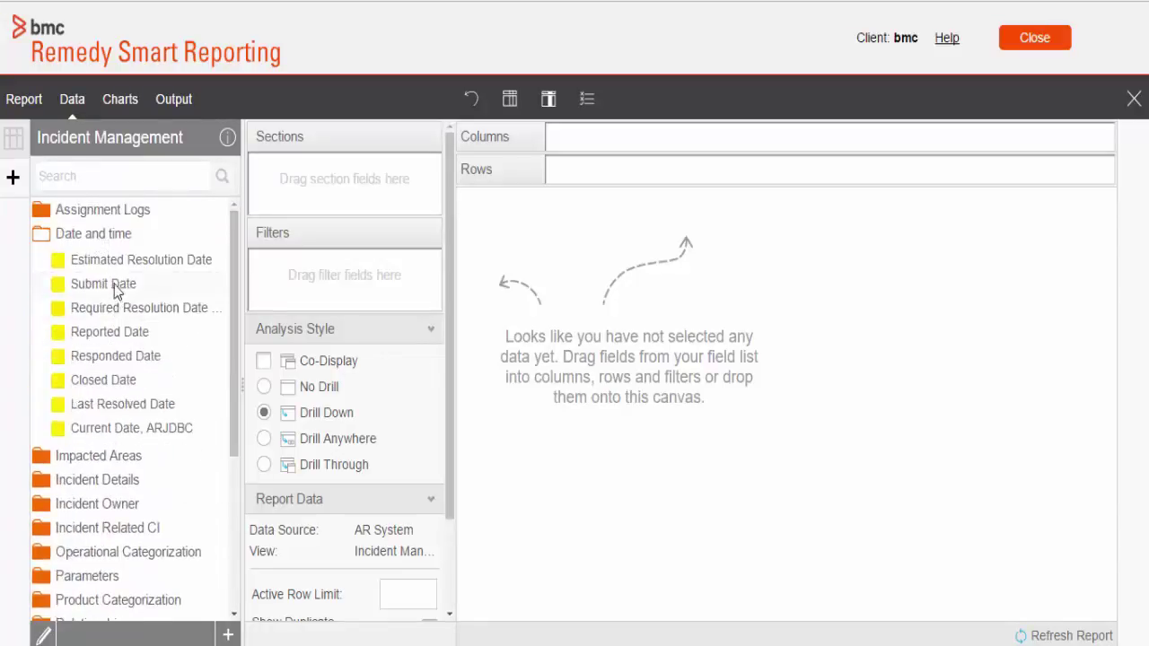
{"action": "left_click_drag", "start_coordinate": [89, 284], "coordinate": [359, 278]}
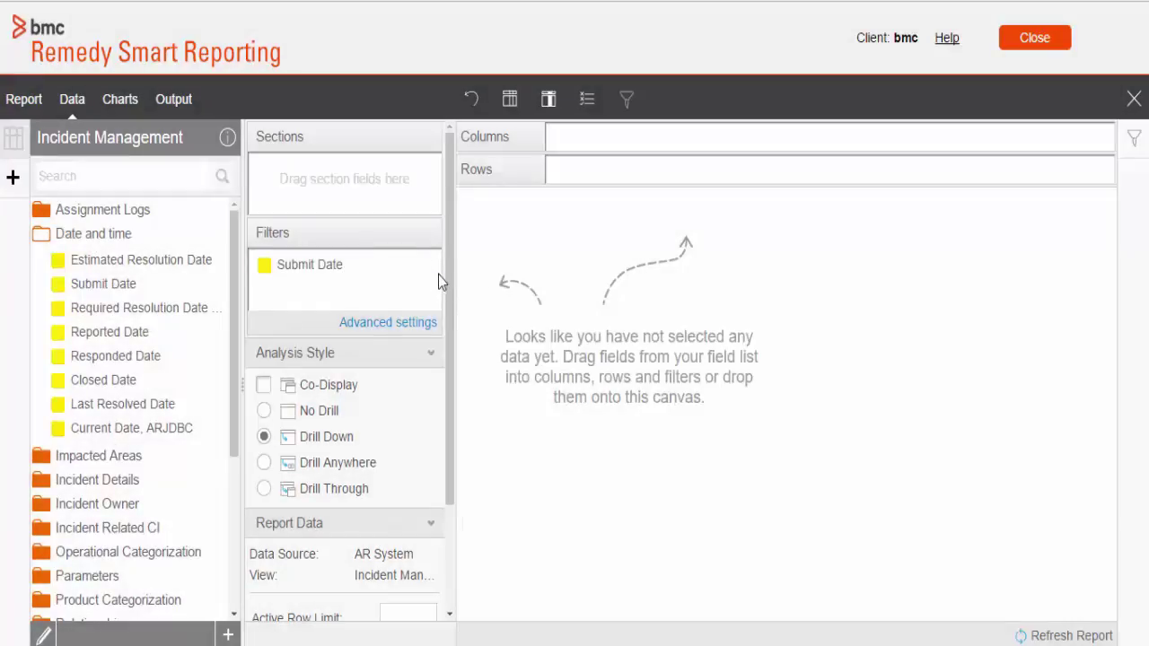
Define the Submit Date filter's value with the Submit Date Between option and save it
{"action": "left_click", "coordinate": [429, 271]}
{"action": "mouse_move", "coordinate": [464, 350]}
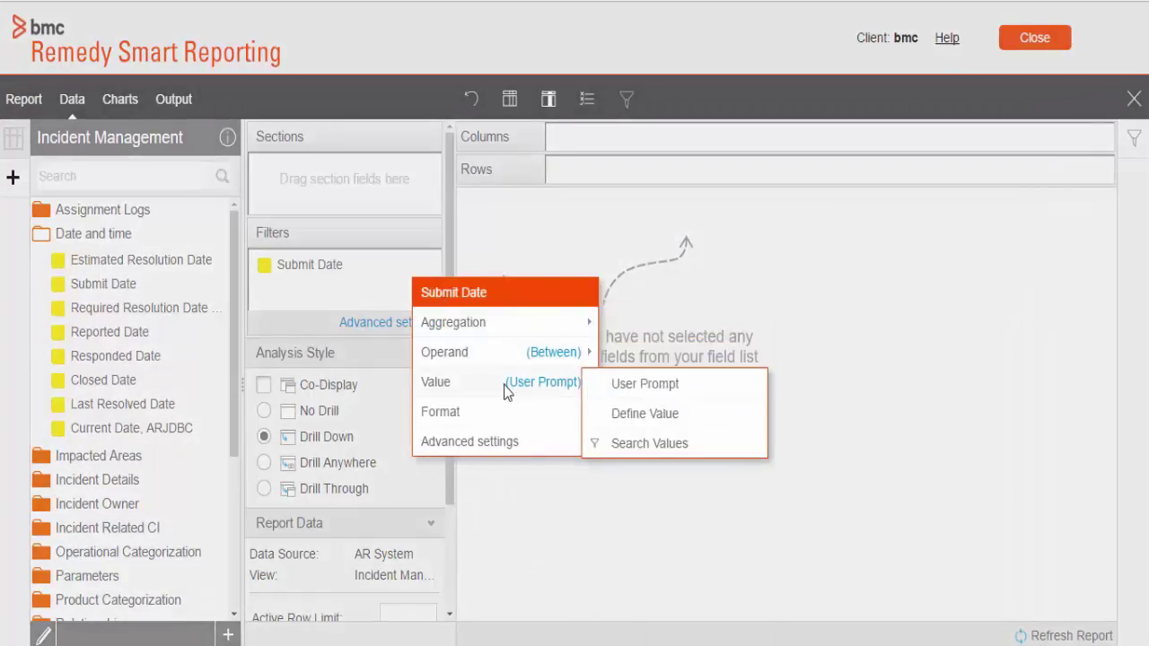
{"action": "left_click", "coordinate": [625, 414]}
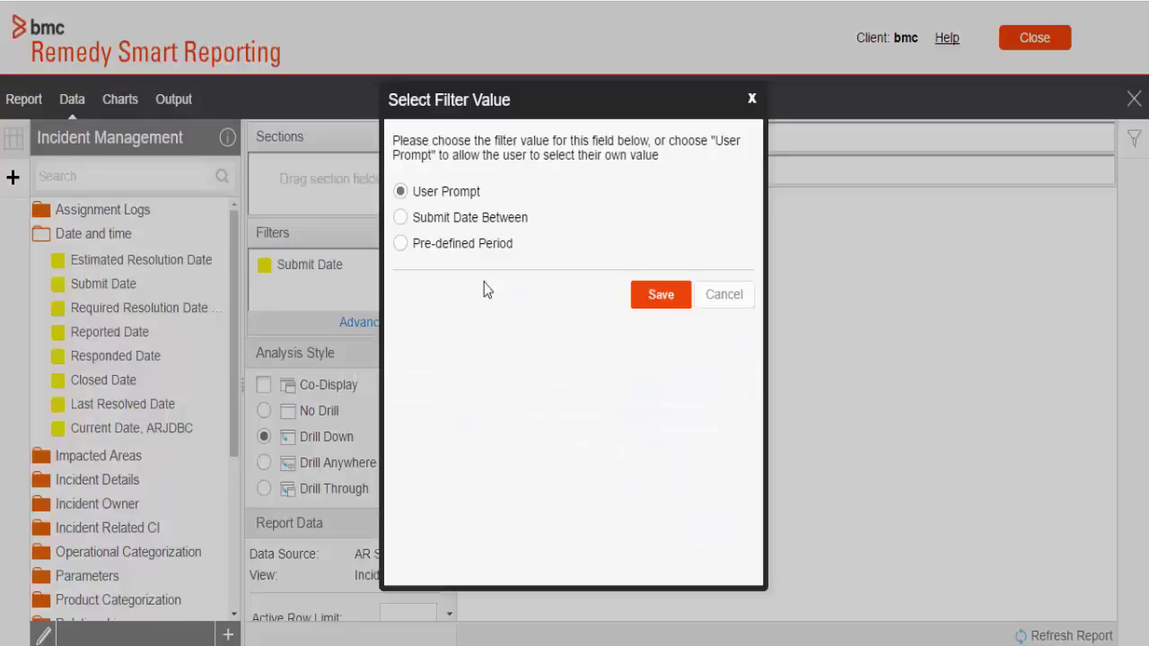
{"action": "left_click", "coordinate": [400, 217]}
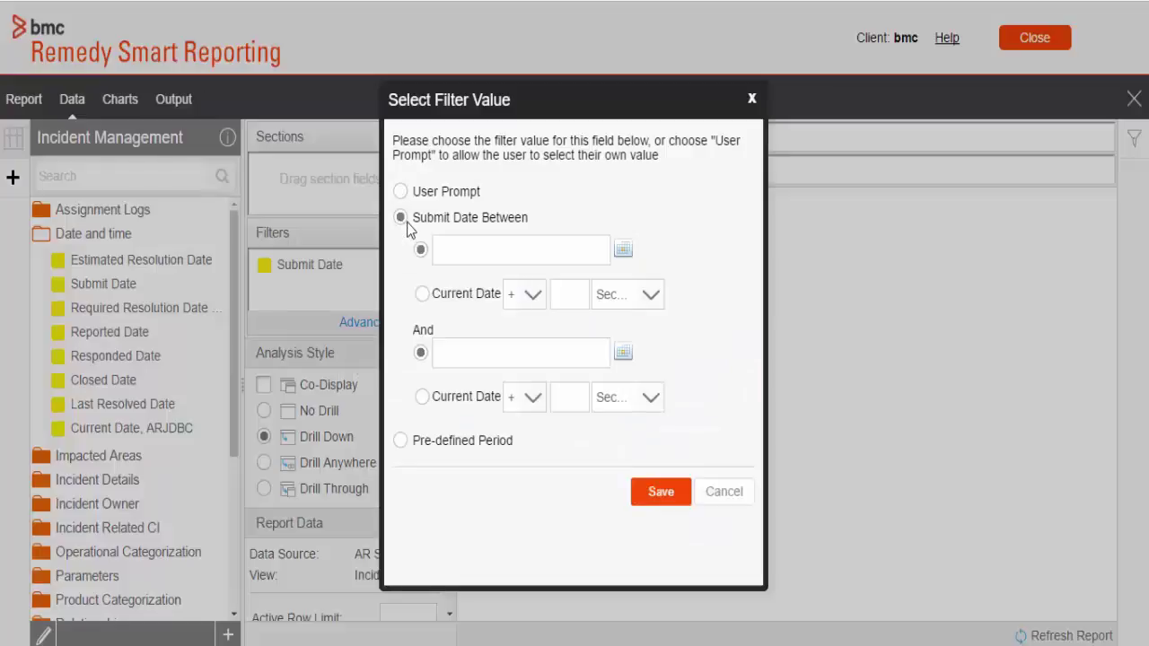
{"action": "left_click", "coordinate": [659, 492]}
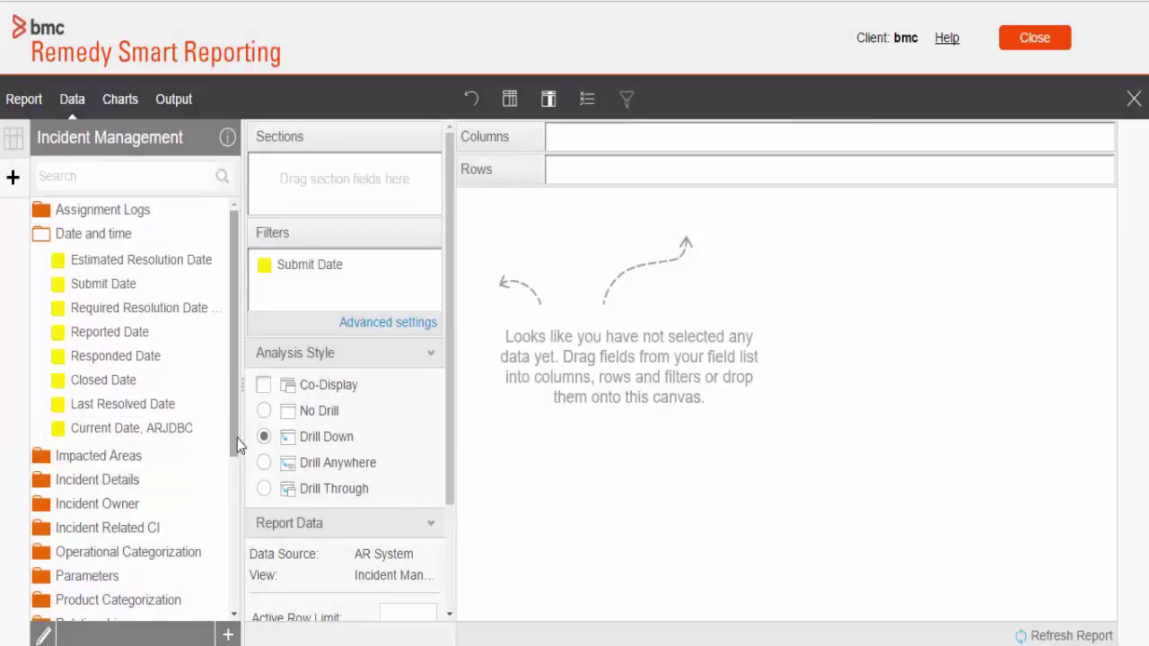
Add the calculated field Month Name as a report column and check the order of the months
{"action": "scroll", "coordinate": [225, 439], "scroll_direction": "down", "scroll_amount": 5}
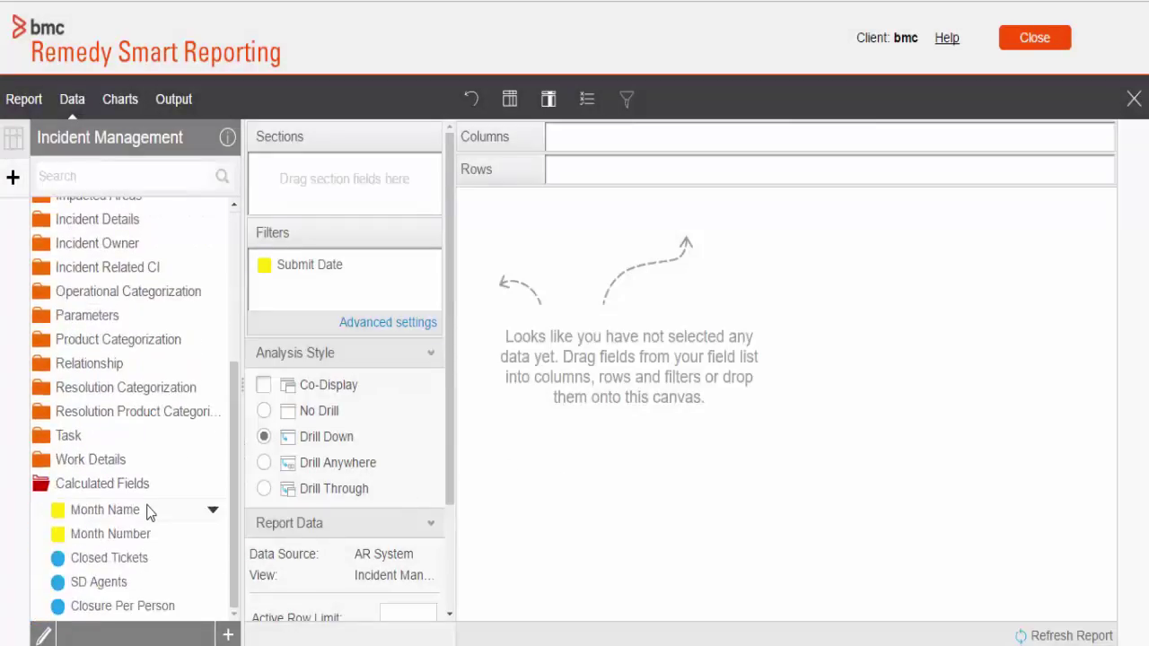
{"action": "left_click_drag", "start_coordinate": [148, 512], "coordinate": [633, 140]}
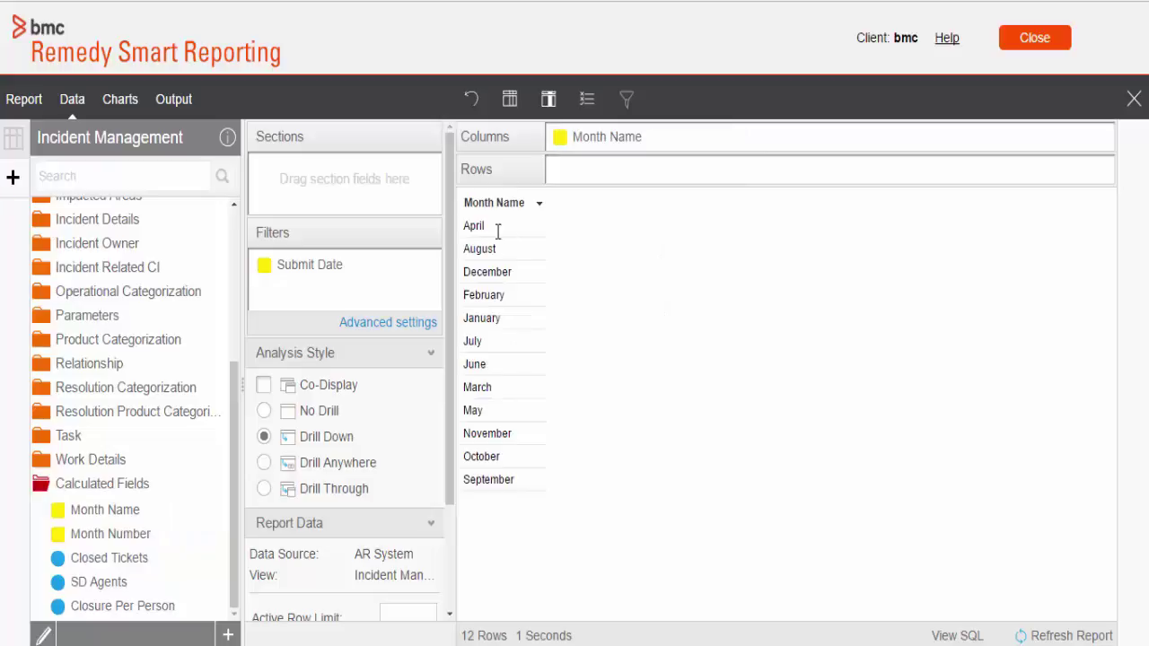
{"action": "left_click_drag", "start_coordinate": [498, 234], "coordinate": [501, 468]}
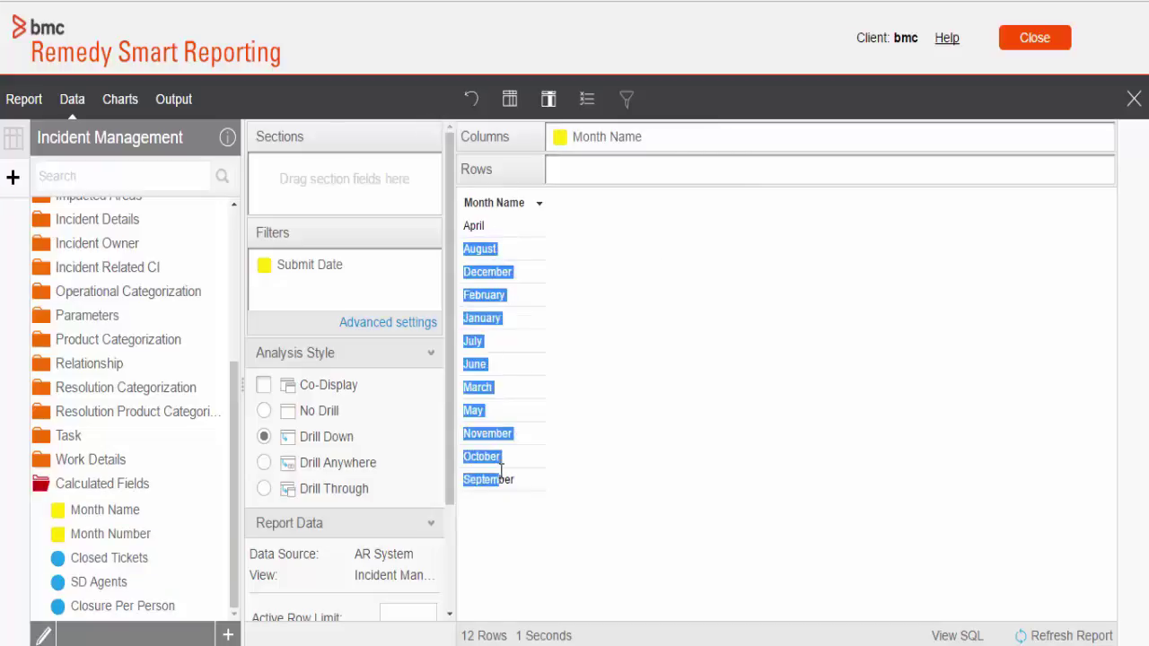
{"action": "left_click", "coordinate": [517, 513]}
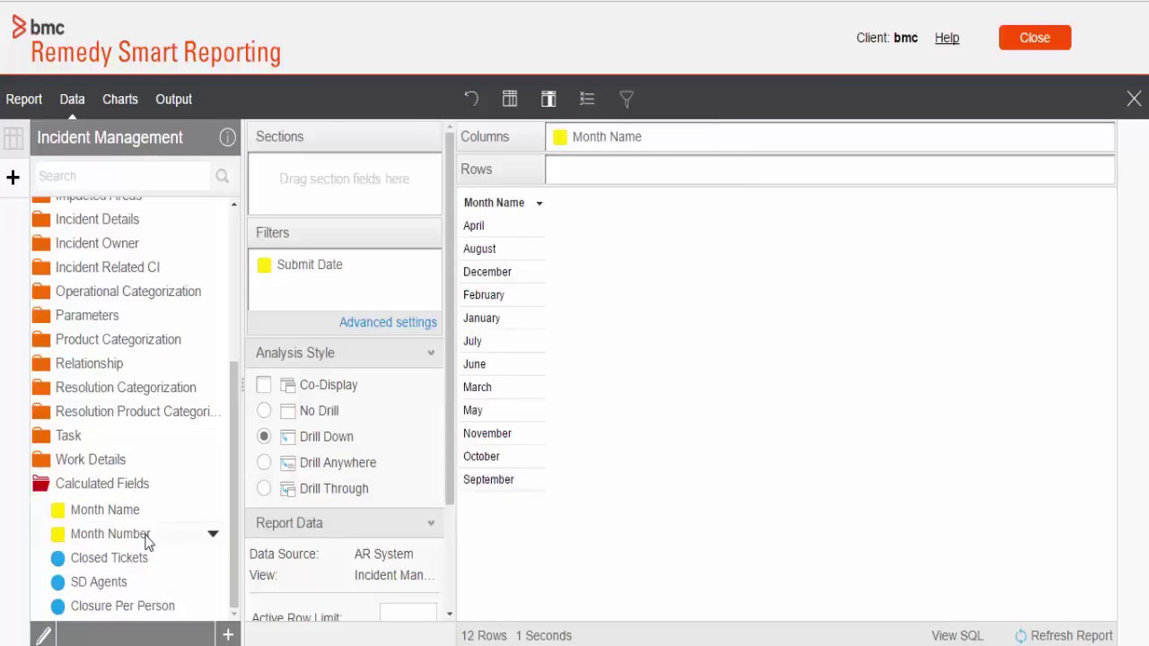
Place Month Number before Month Name in the columns and hide it, keeping the months in calendar order
{"action": "left_click_drag", "start_coordinate": [146, 541], "coordinate": [502, 520]}
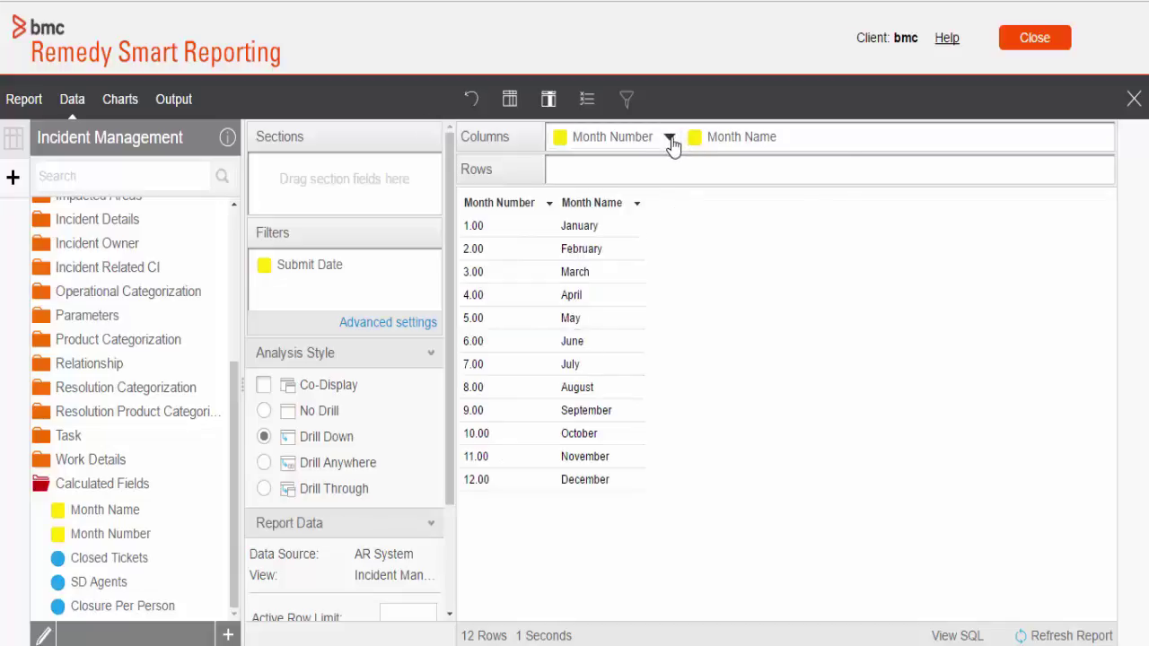
{"action": "left_click", "coordinate": [669, 138]}
{"action": "left_click", "coordinate": [696, 408]}
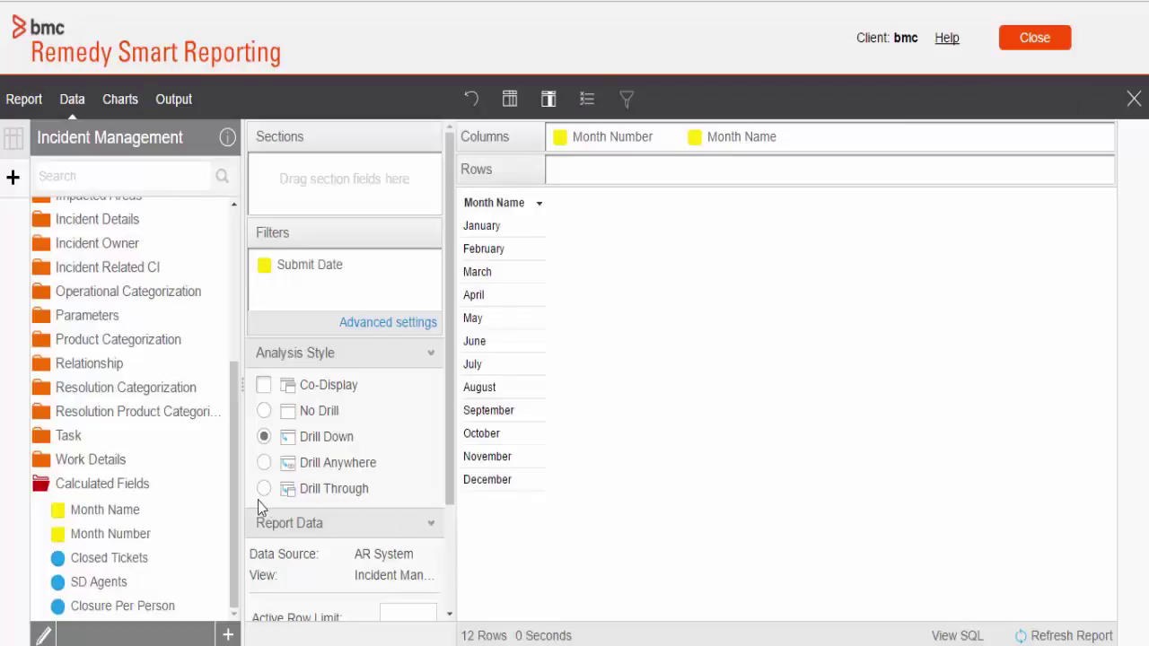
Add Number of Incidents from the Incident Details folder as a column after Month Name
{"action": "left_click_drag", "start_coordinate": [235, 502], "coordinate": [240, 345]}
{"action": "left_click", "coordinate": [40, 234]}
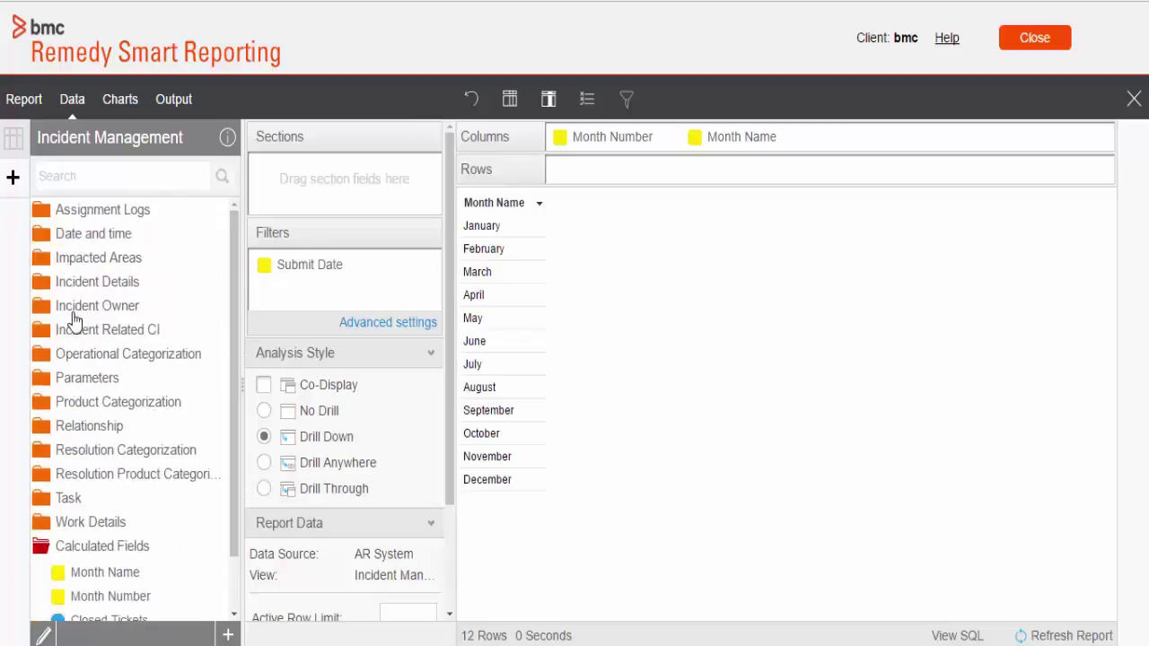
{"action": "left_click", "coordinate": [79, 283]}
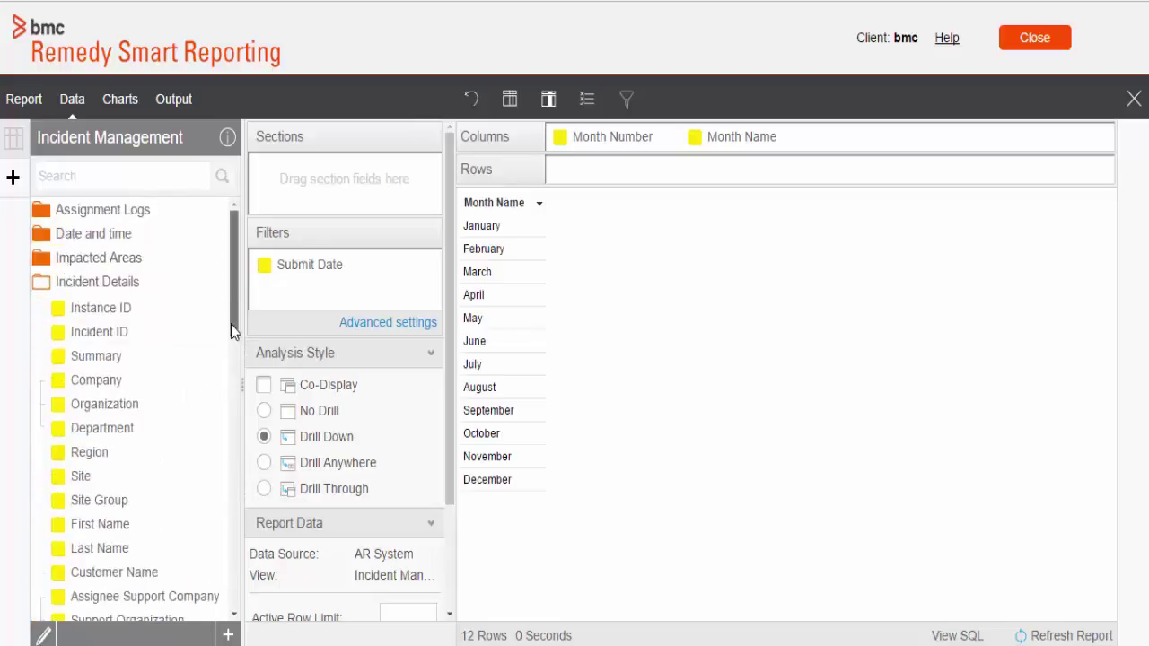
{"action": "left_click_drag", "start_coordinate": [231, 327], "coordinate": [234, 539]}
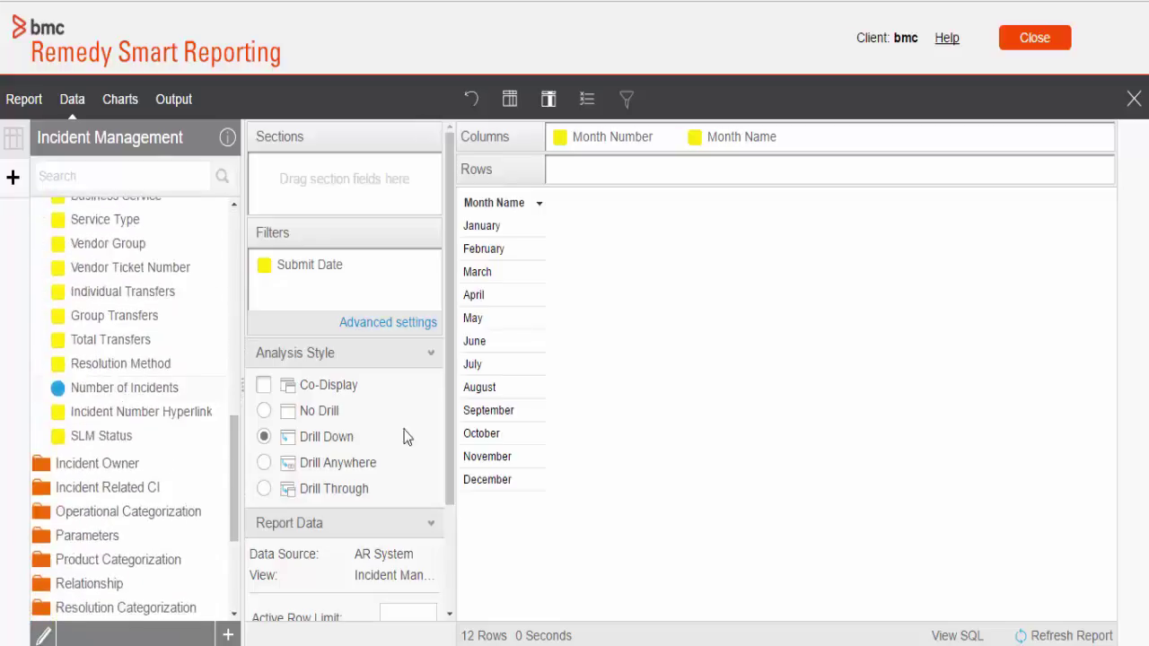
{"action": "left_click_drag", "start_coordinate": [460, 449], "coordinate": [498, 462]}
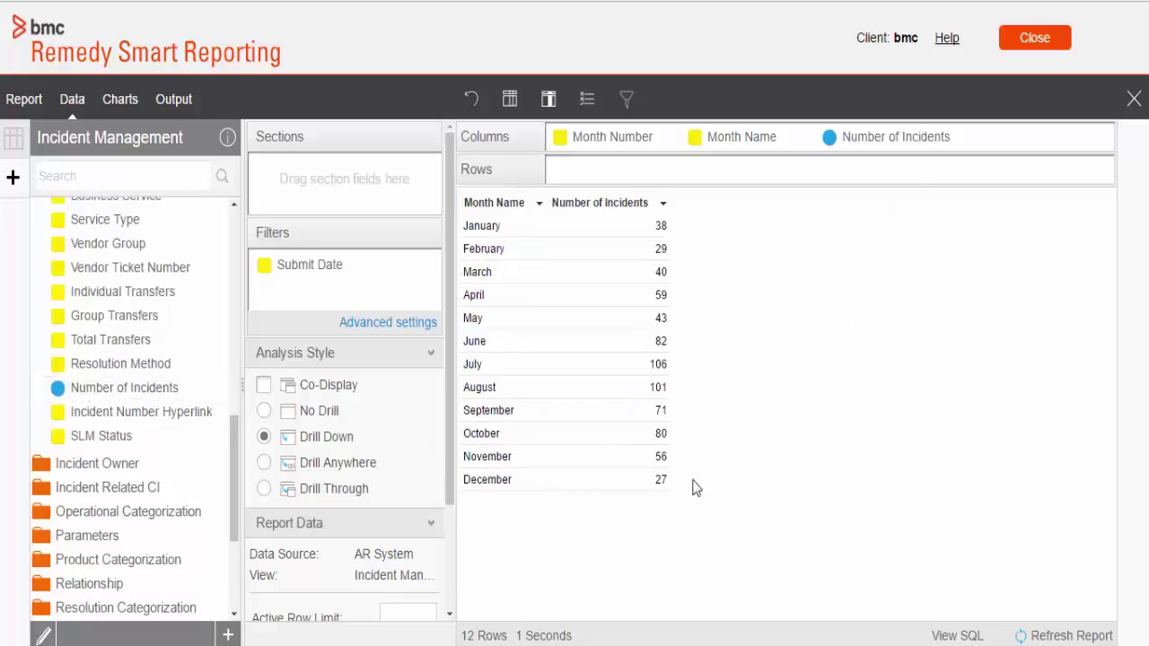
Add the calculated fields SD Agents, Closed Tickets and Closure Per Person as columns after Number of Incidents
{"action": "left_click_drag", "start_coordinate": [236, 532], "coordinate": [185, 615]}
{"action": "left_click_drag", "start_coordinate": [144, 569], "coordinate": [712, 551]}
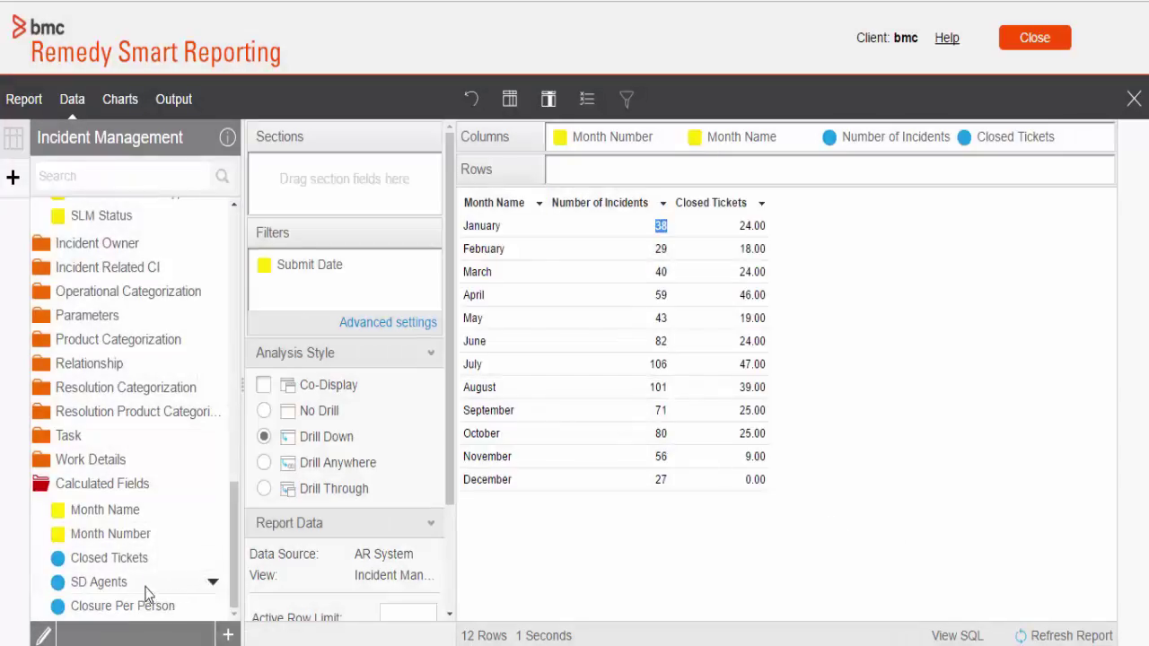
{"action": "left_click_drag", "start_coordinate": [146, 592], "coordinate": [700, 568]}
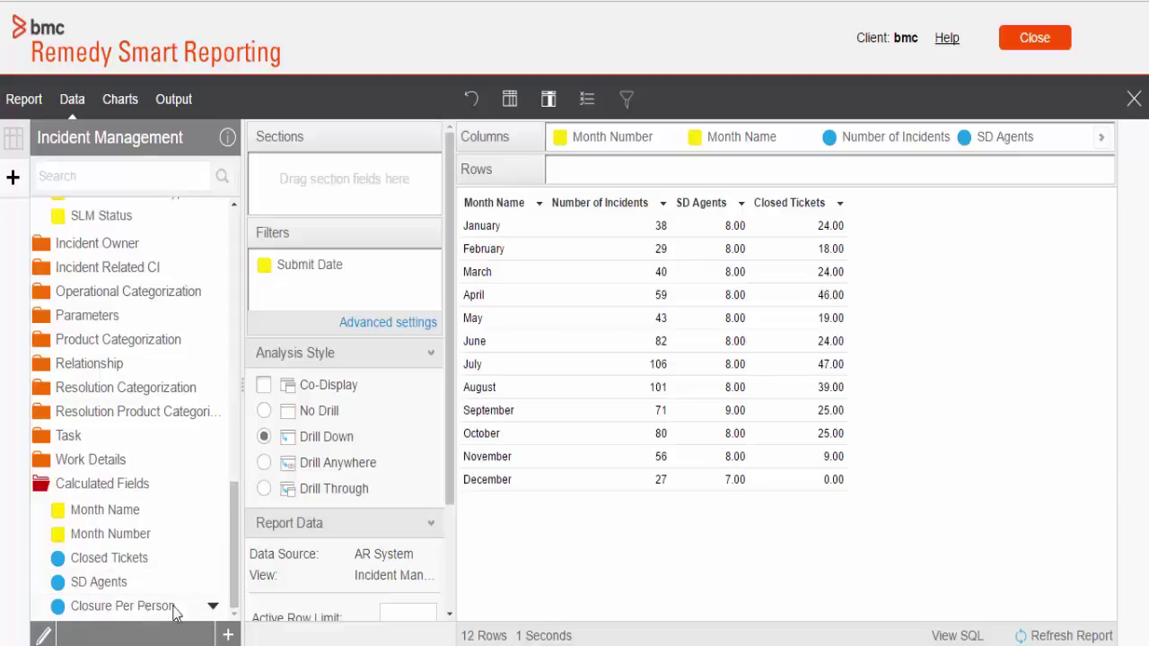
{"action": "left_click_drag", "start_coordinate": [153, 608], "coordinate": [987, 574]}
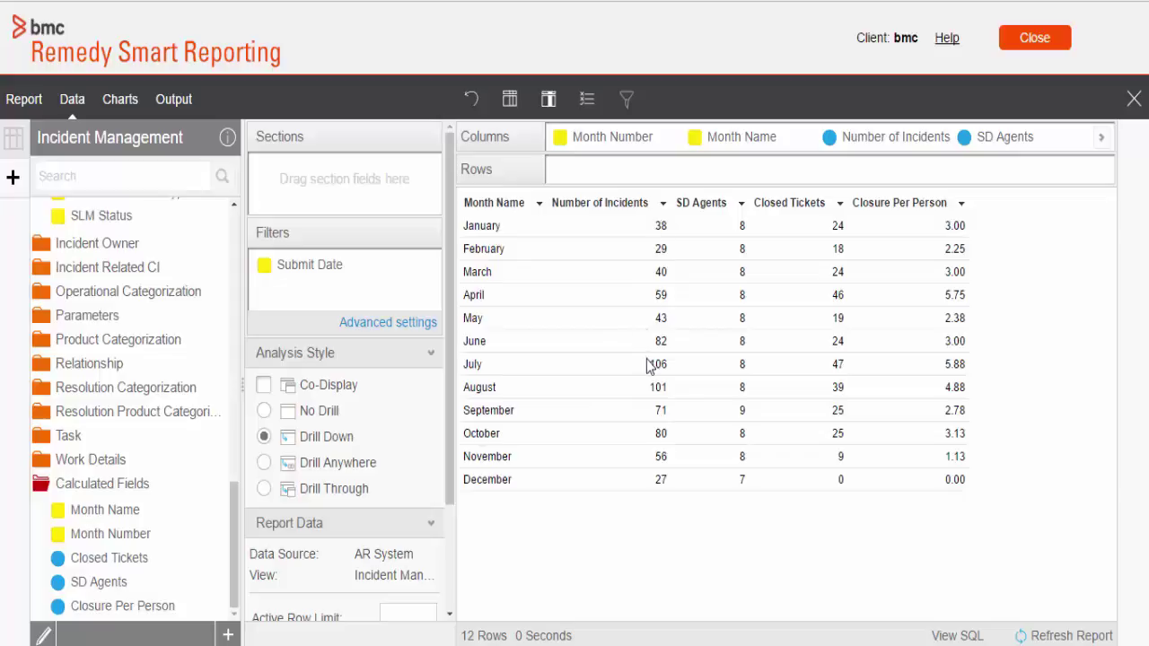
Add an Average total to the Number of Incidents column and check the average for Closure Per Person
{"action": "left_click", "coordinate": [662, 205]}
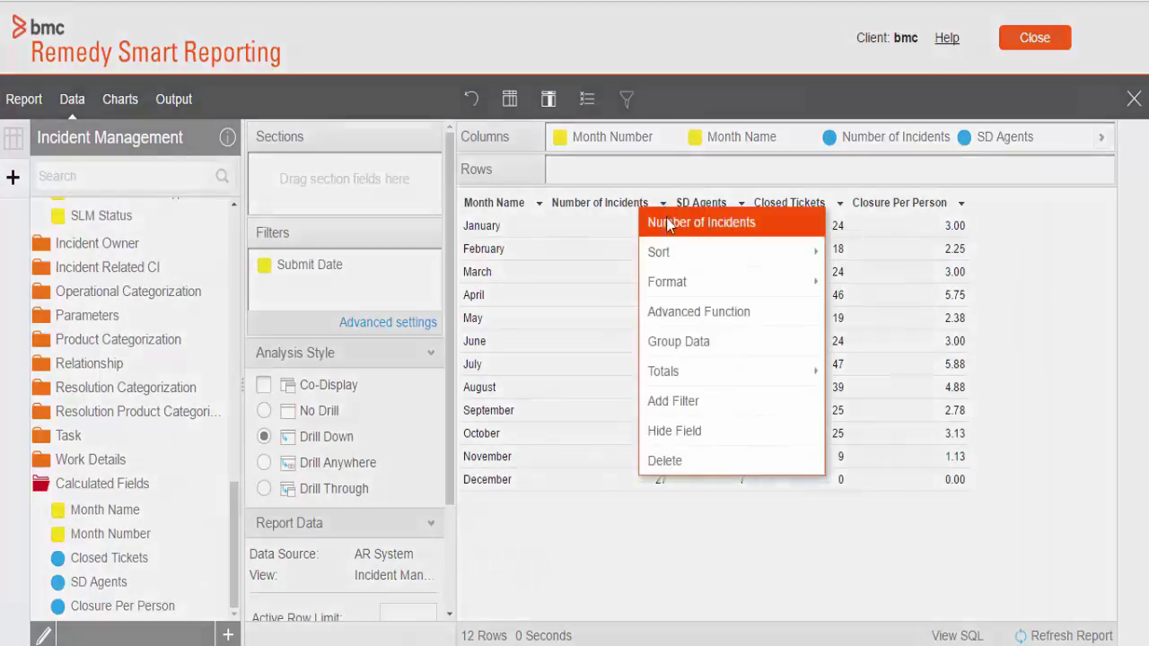
{"action": "mouse_move", "coordinate": [703, 361]}
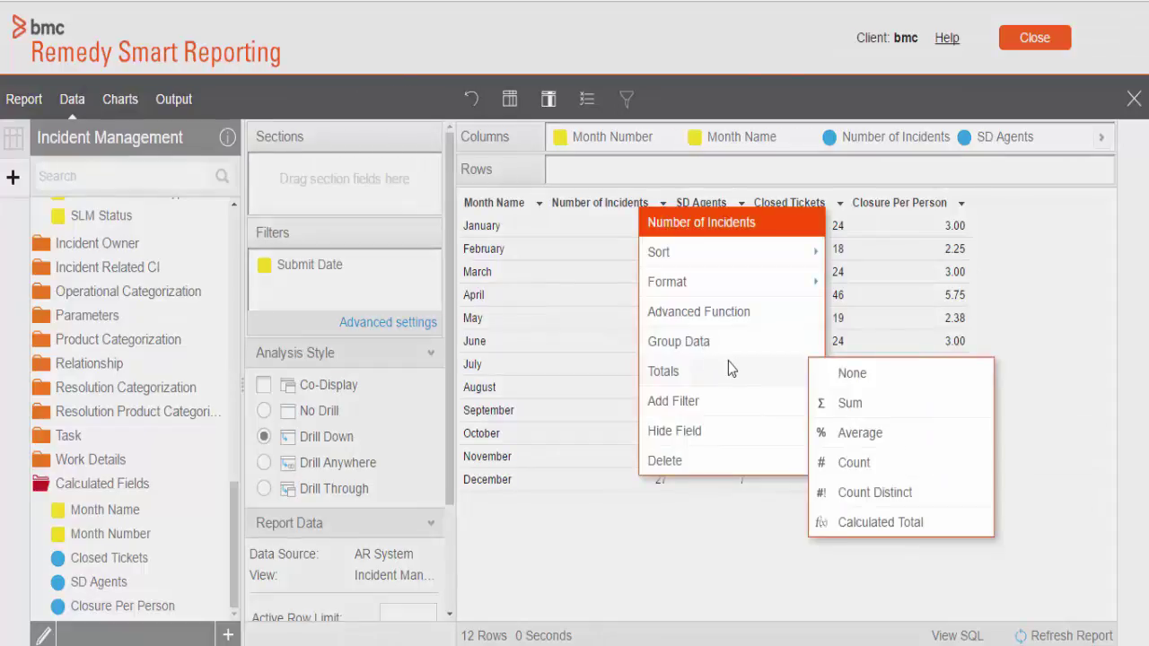
{"action": "left_click", "coordinate": [854, 437]}
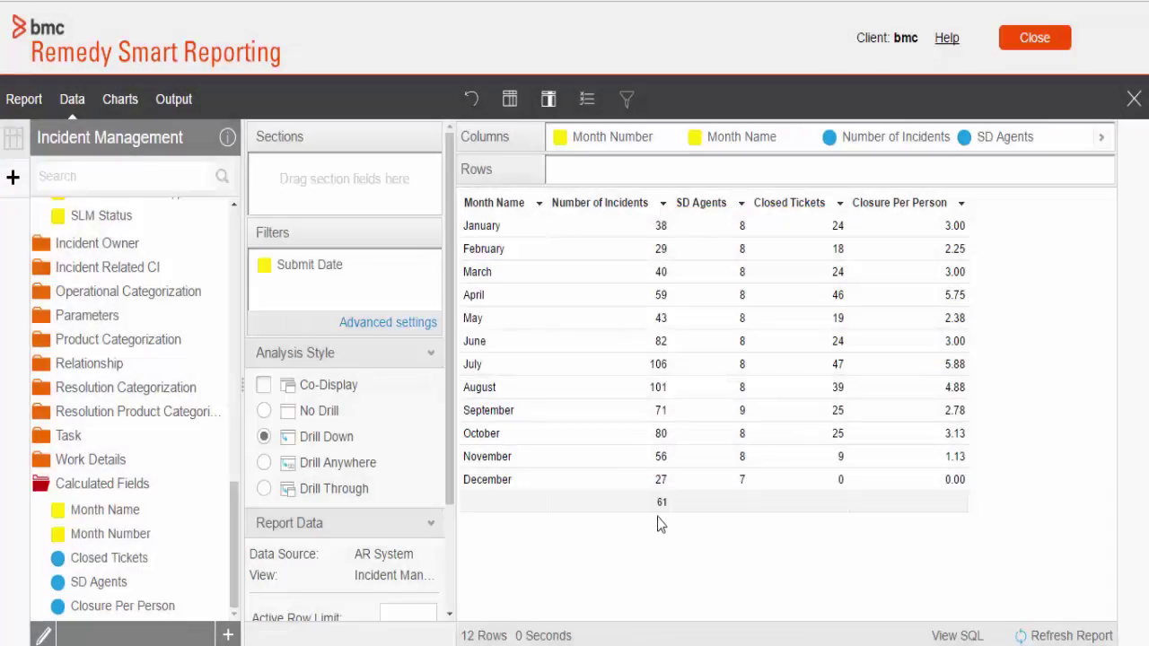
{"action": "left_click", "coordinate": [667, 533]}
{"action": "double_click", "coordinate": [953, 505]}
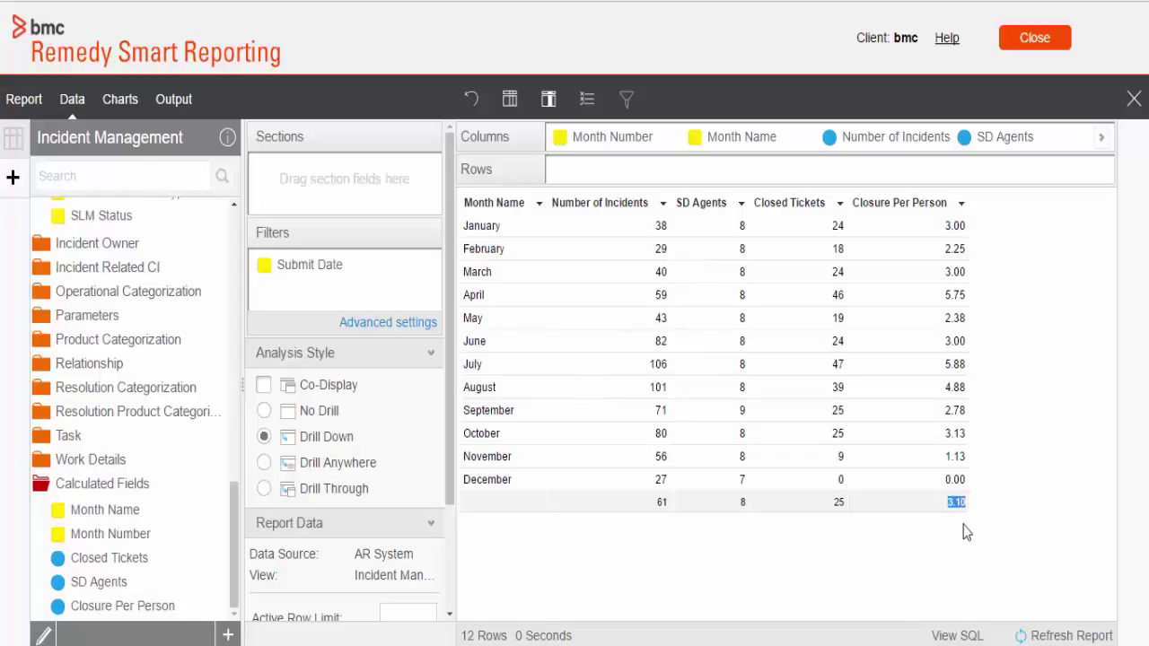
{"action": "left_click", "coordinate": [947, 538]}
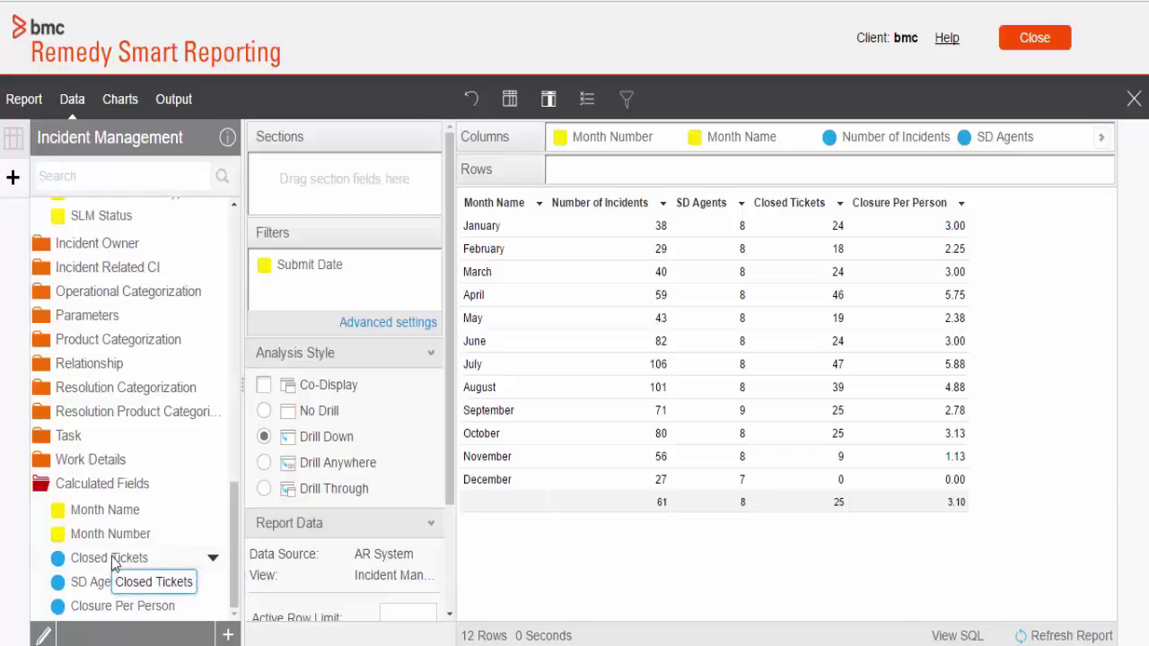
Add a second Closed Tickets column and apply the Percentage Against Column analysis function against Number of Incidents
{"action": "left_click_drag", "start_coordinate": [114, 564], "coordinate": [1023, 543]}
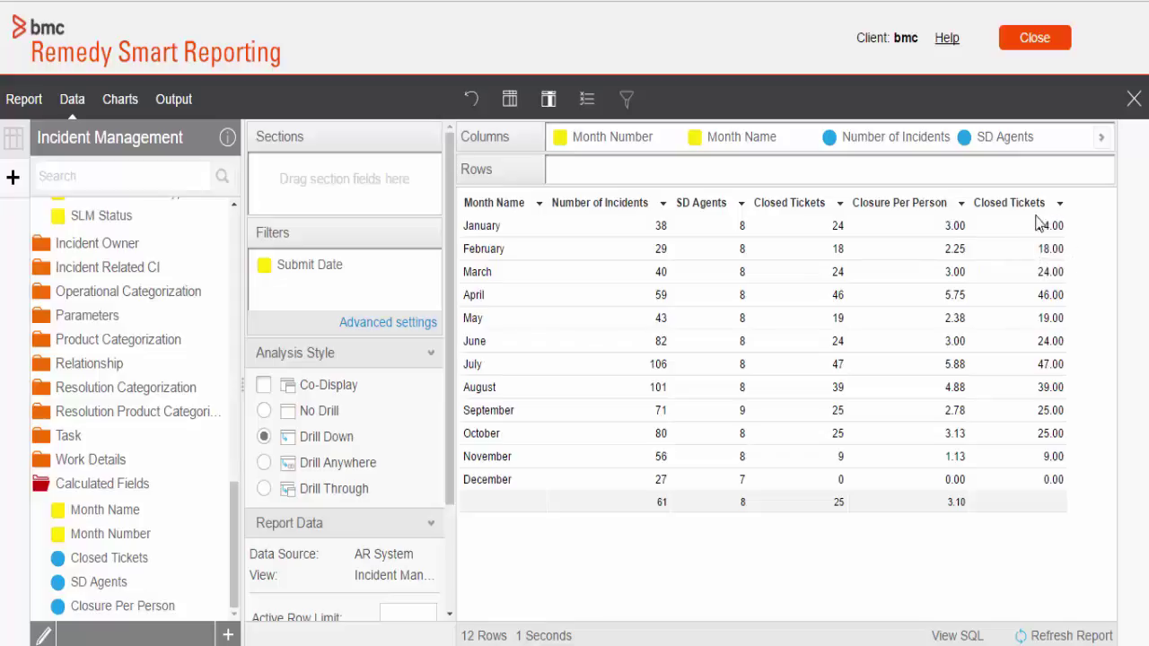
{"action": "left_click", "coordinate": [1059, 203]}
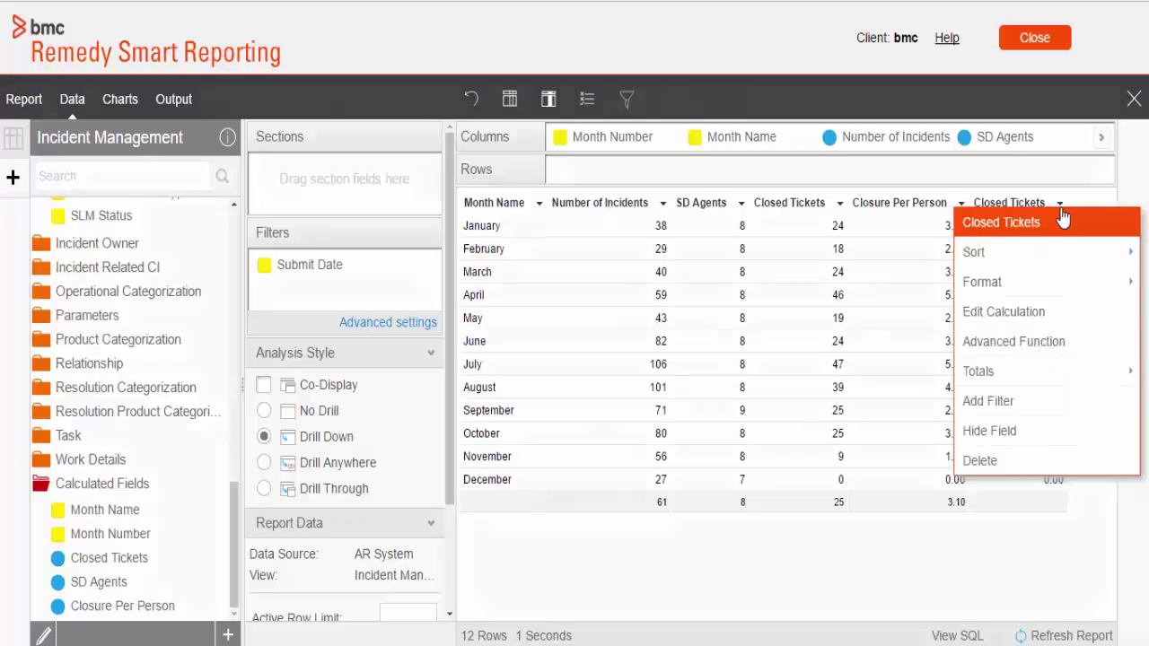
{"action": "left_click", "coordinate": [1013, 341]}
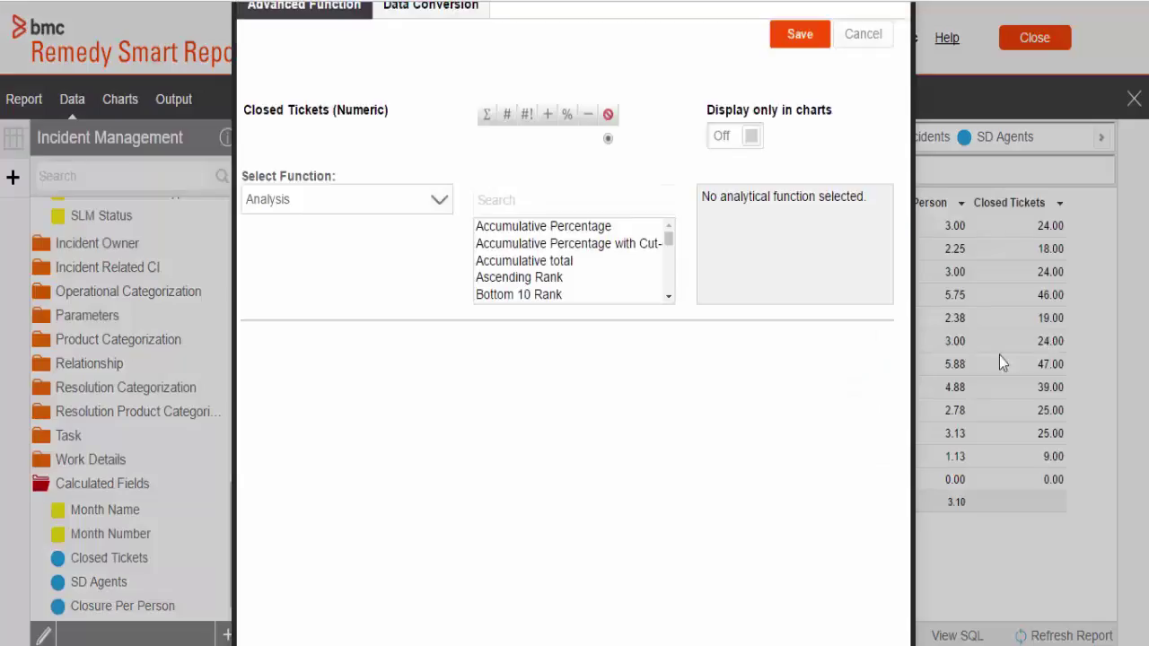
{"action": "type", "text": "Percentage ag"}
{"action": "left_click", "coordinate": [613, 246]}
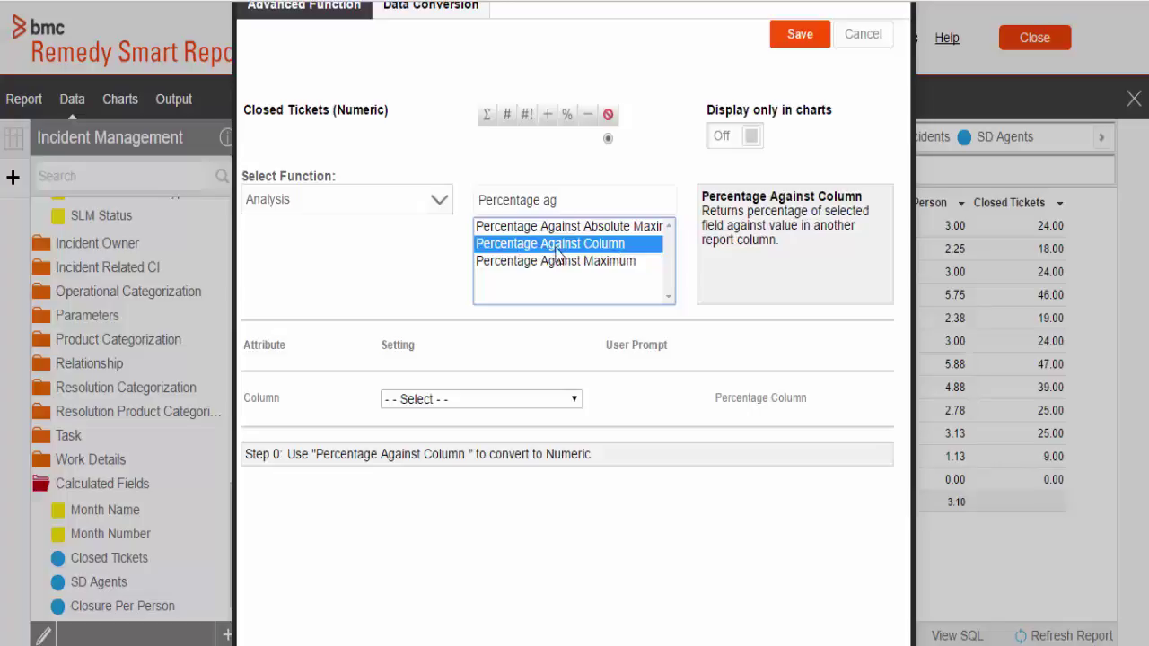
{"action": "left_click", "coordinate": [566, 400]}
{"action": "left_click", "coordinate": [464, 453]}
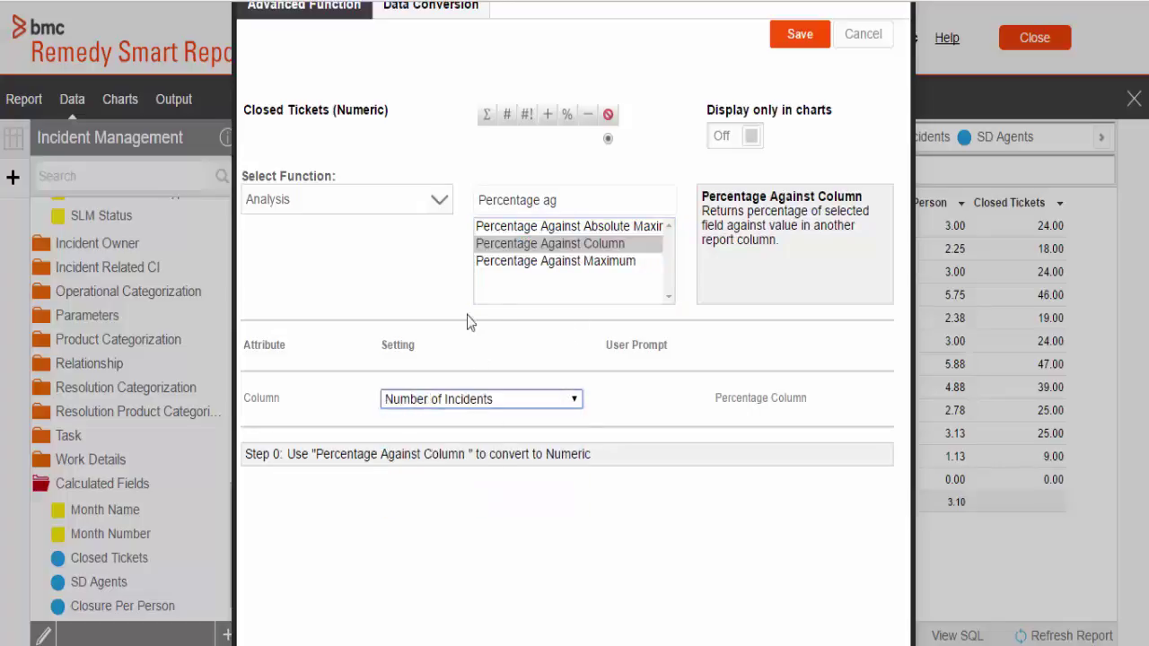
{"action": "left_click", "coordinate": [799, 36]}
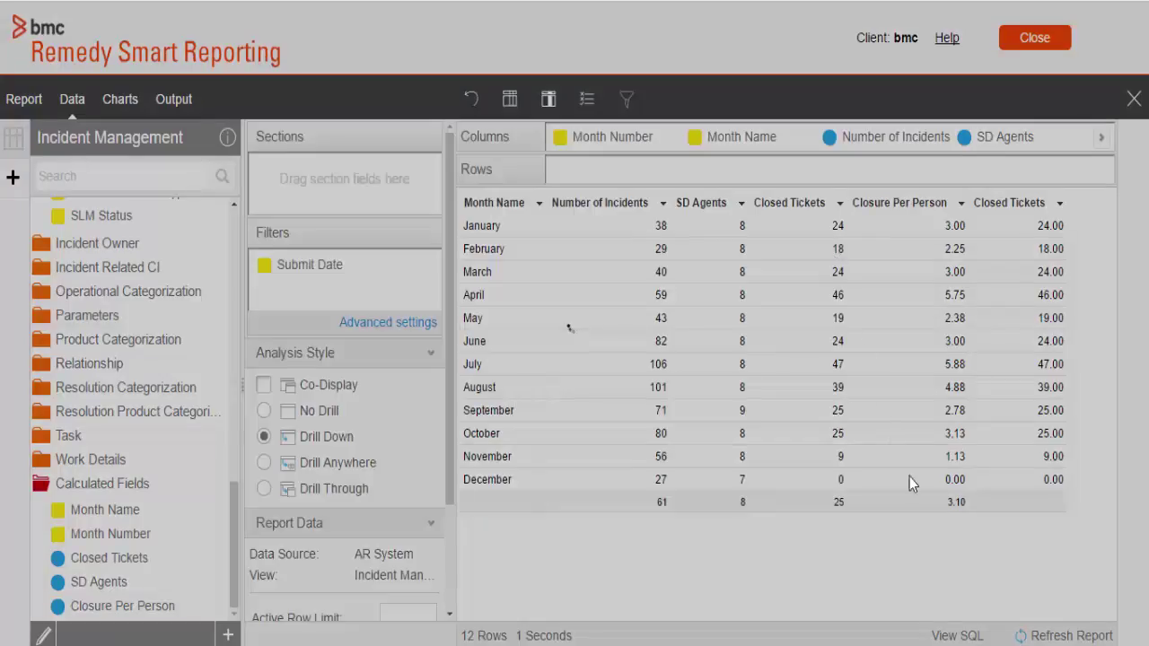